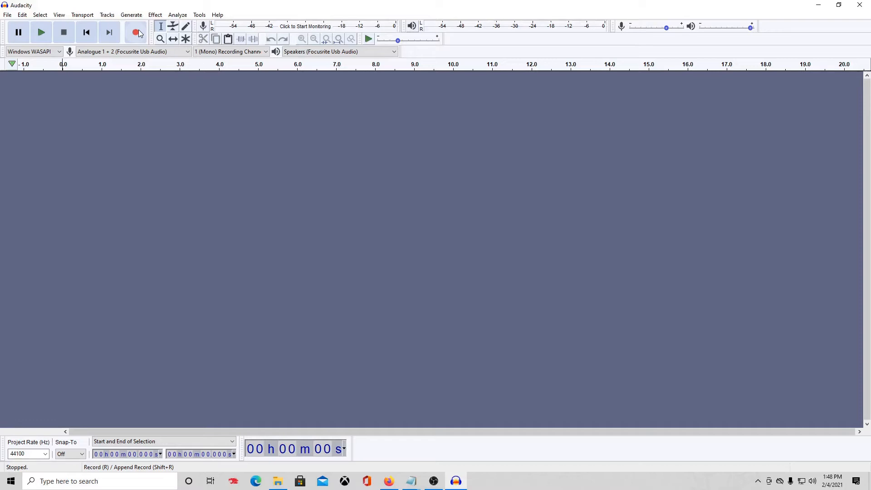
Record a take of about 19 seconds, play it back, and select all of the recorded audio.
click(138, 32)
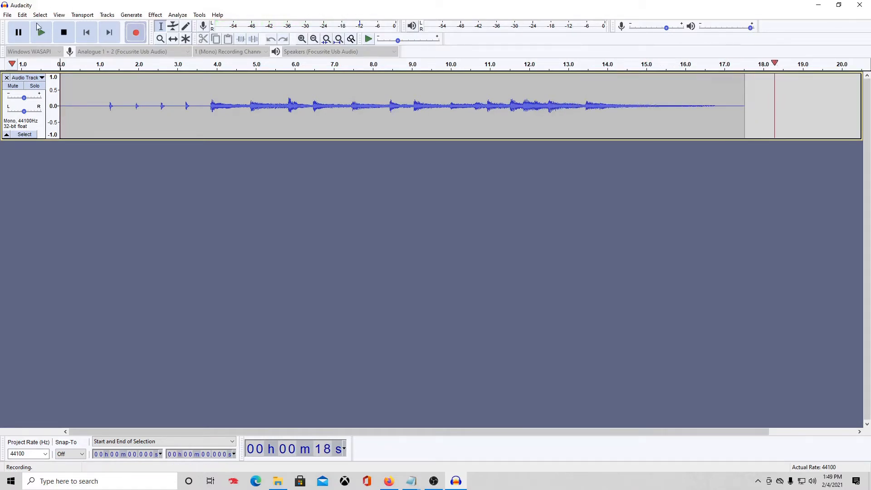
click(66, 33)
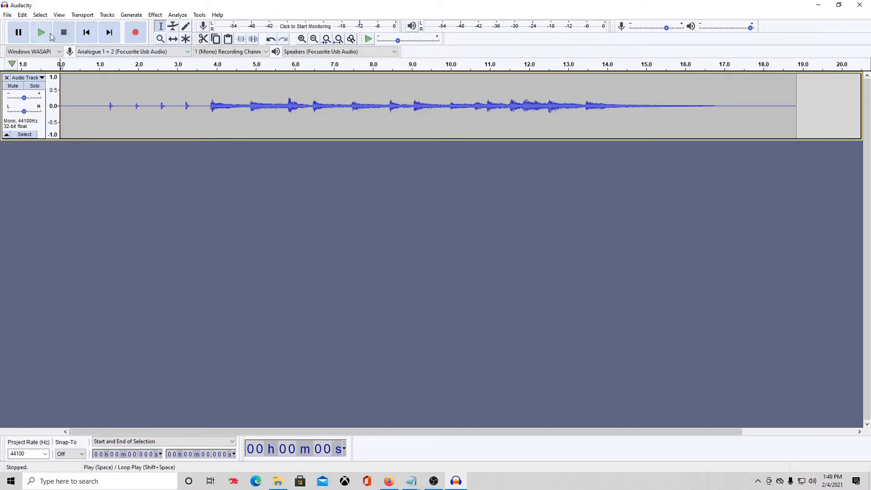
click(45, 38)
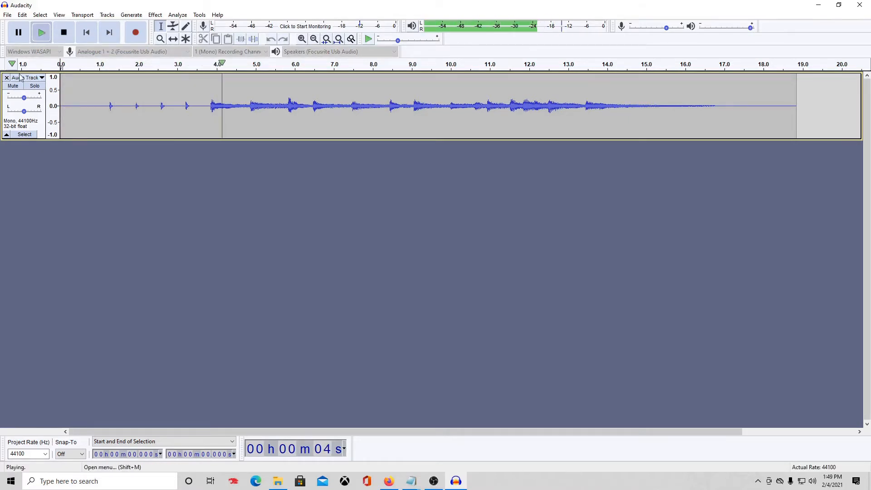
click(64, 36)
key(ctrl+a)
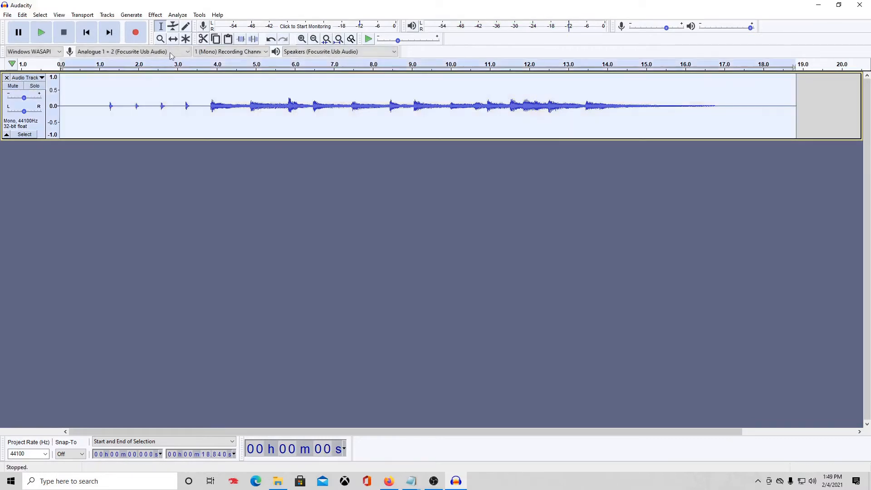
Apply Amplify to the whole clip with 11.924 dB of gain for a 0.0 dB peak.
click(157, 15)
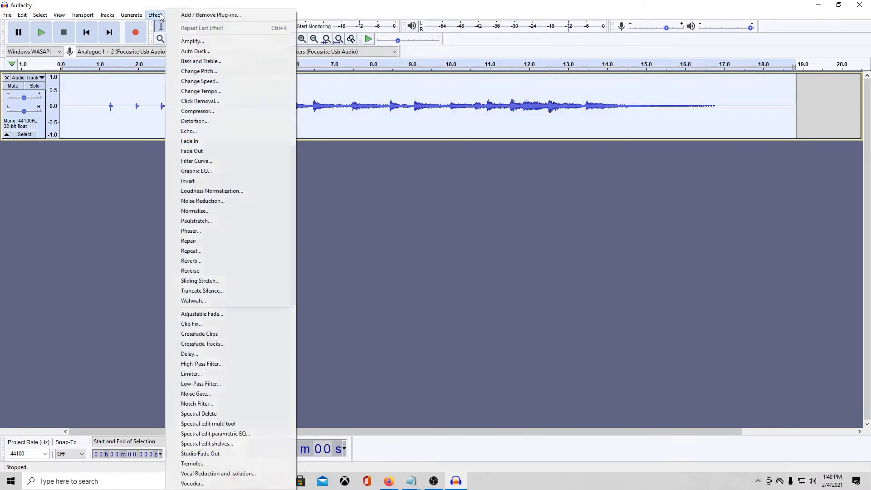
click(191, 37)
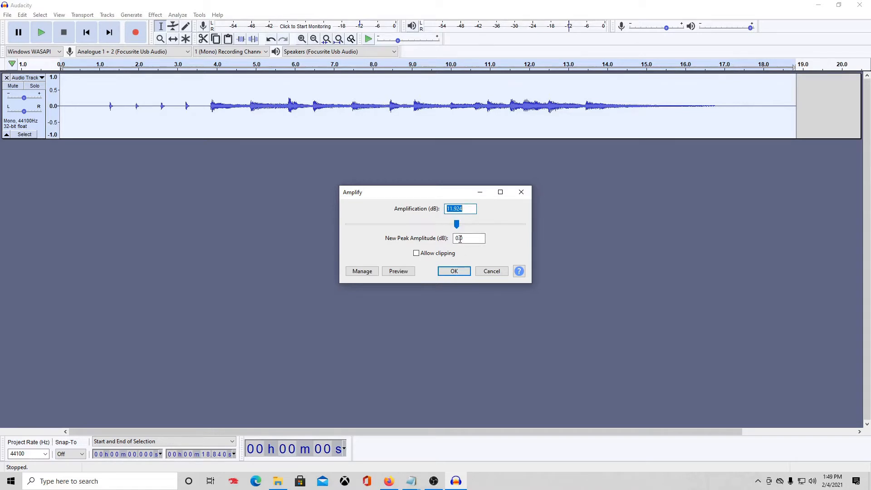
click(451, 273)
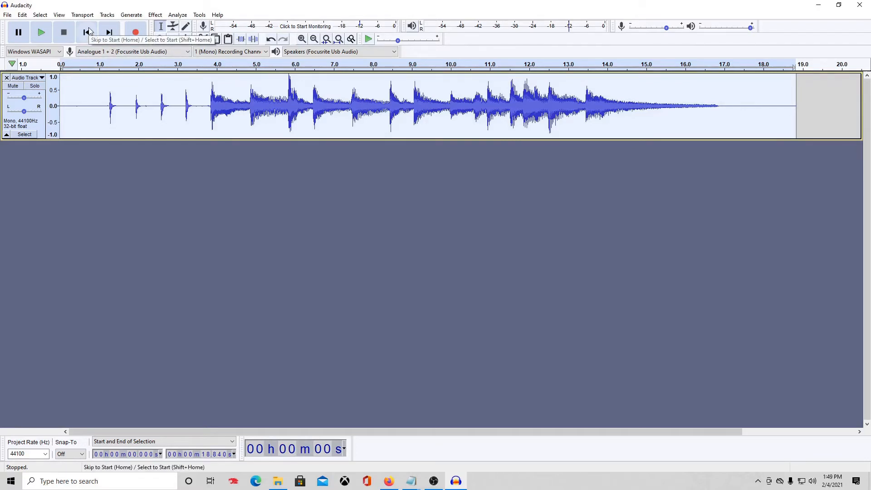
Listen to the amplified track, then record a second take of about 15 seconds.
click(206, 64)
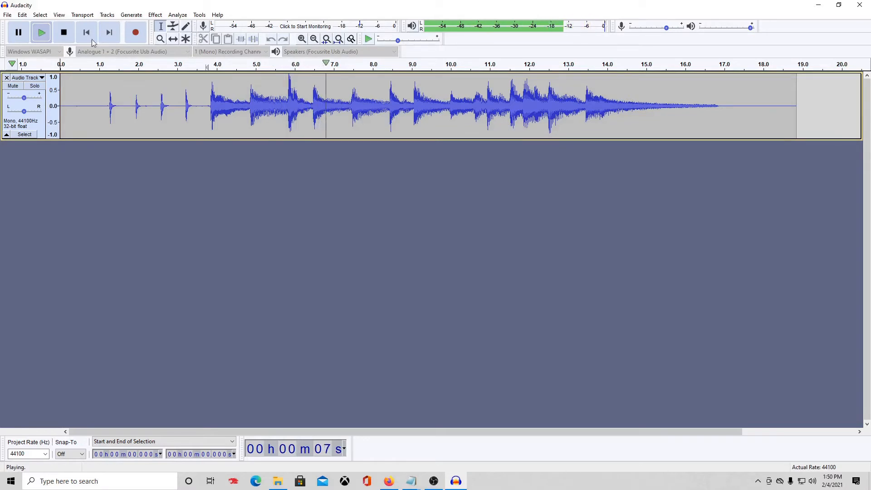
click(66, 33)
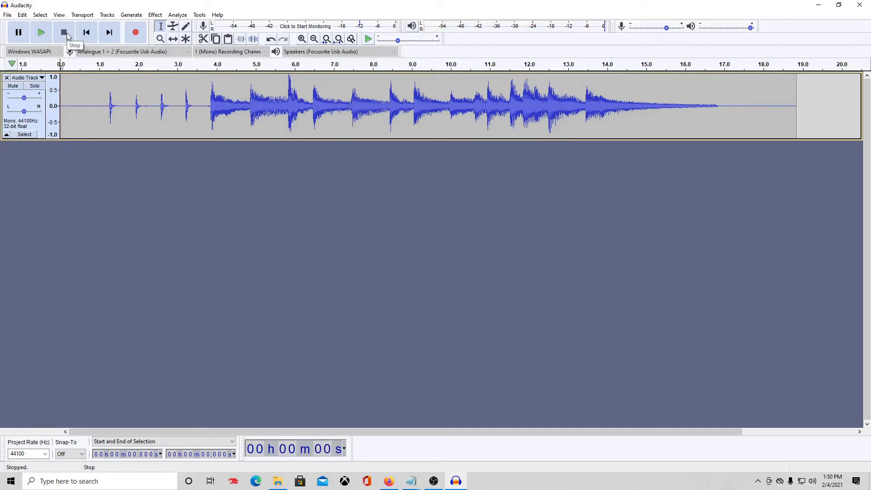
click(136, 33)
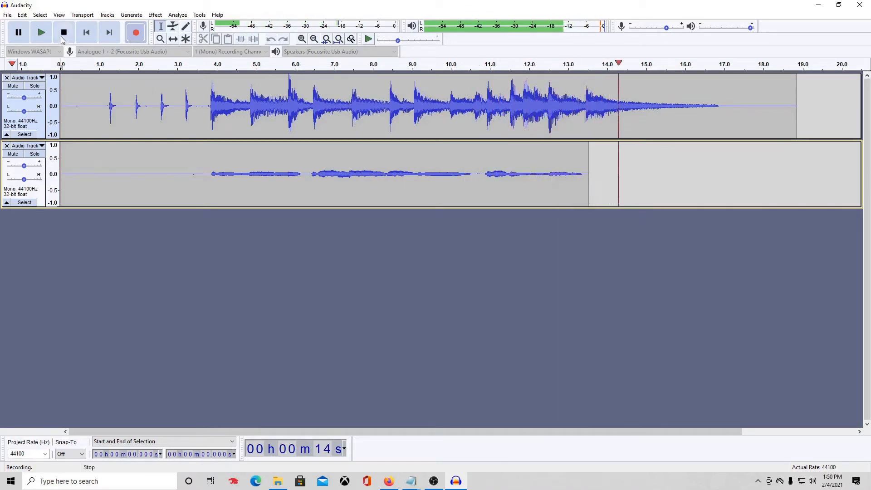
key(space)
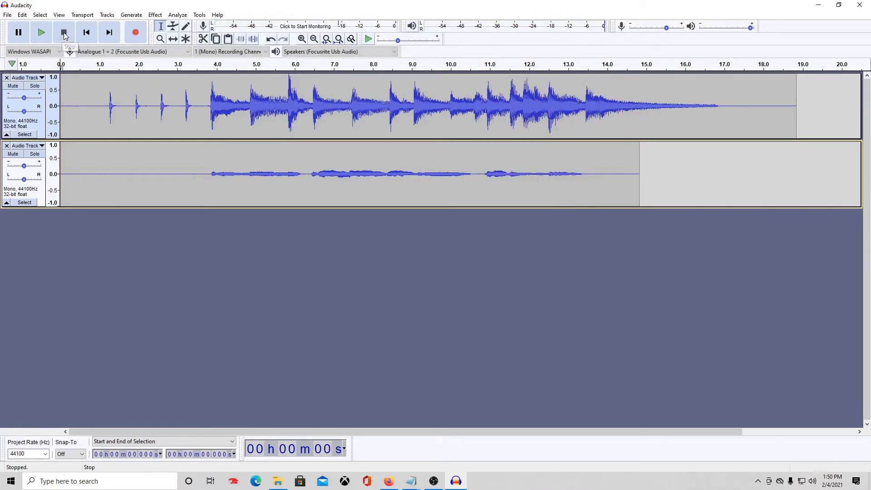
Amplify the second clip by 18.988 dB, then play both tracks together.
double_click(482, 173)
click(154, 15)
click(200, 41)
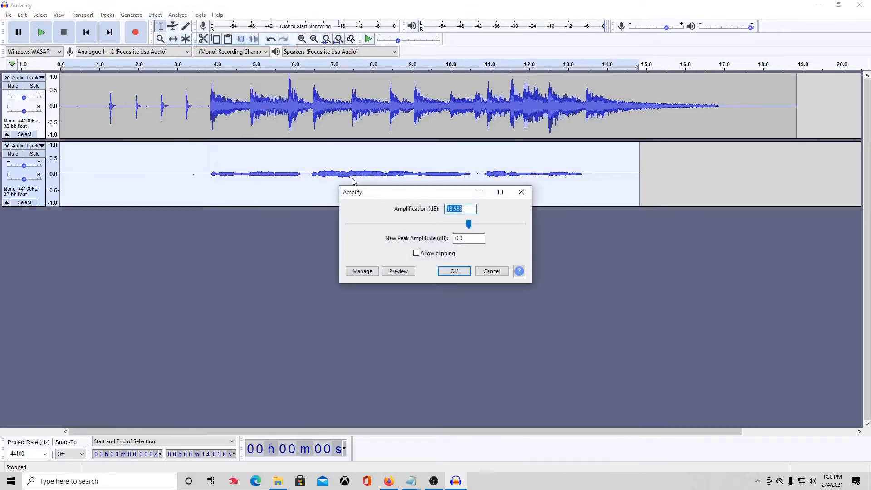
click(453, 272)
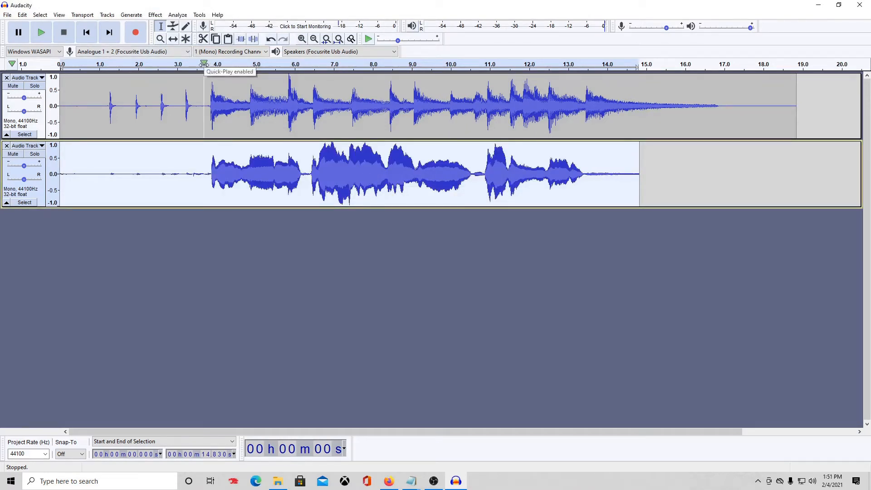
click(204, 64)
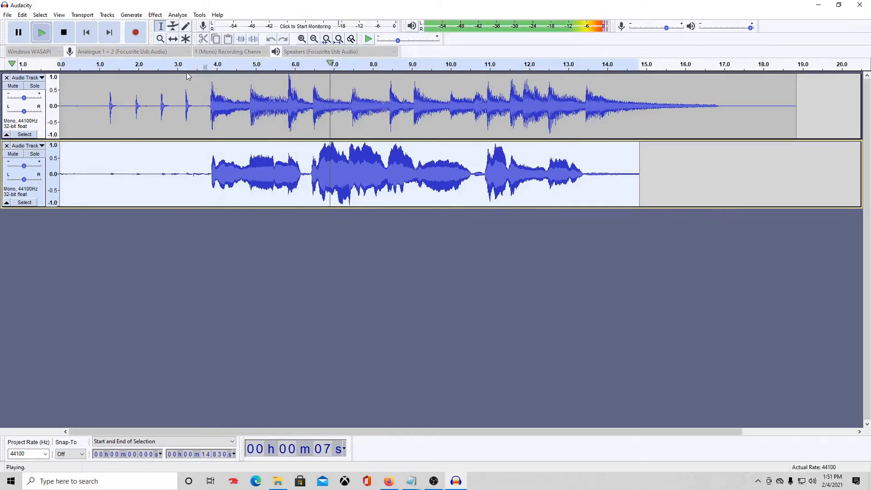
click(64, 32)
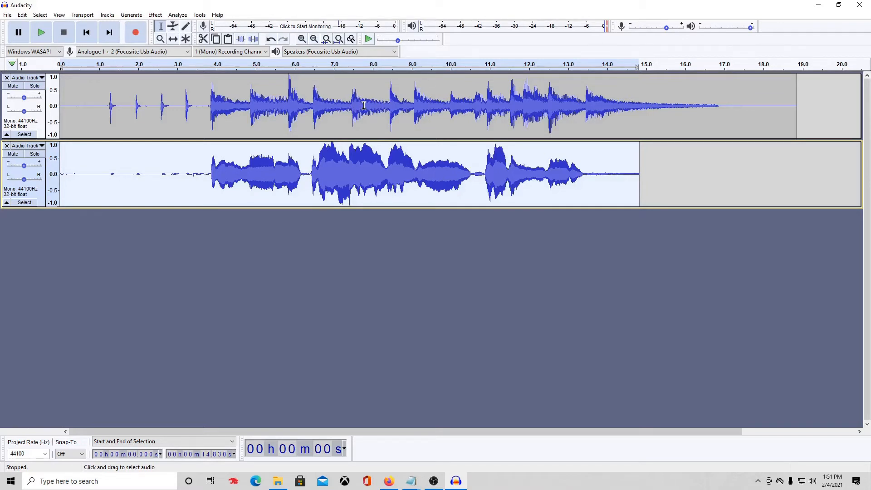
Delete the first 1.263 seconds from both tracks.
click(303, 40)
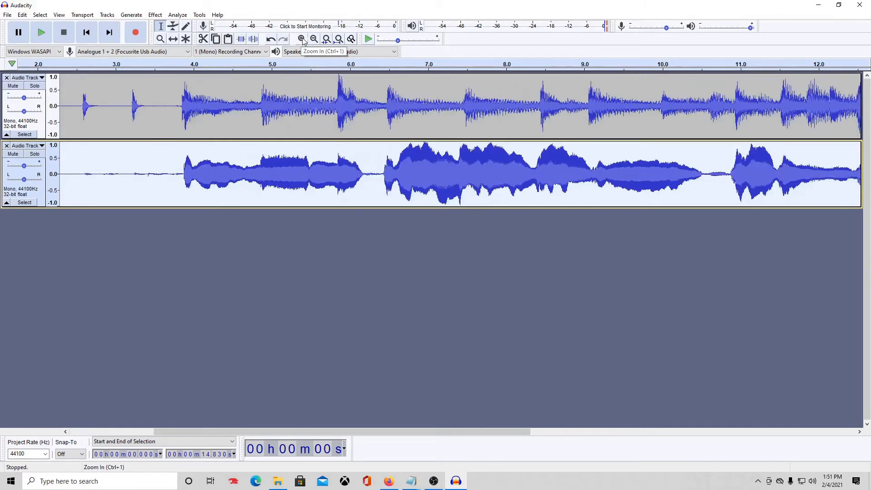
click(302, 39)
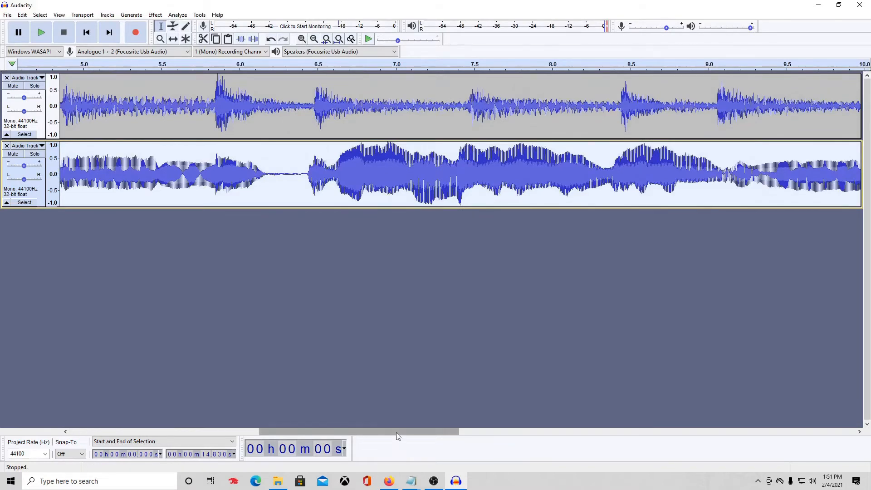
drag(396, 432, 182, 410)
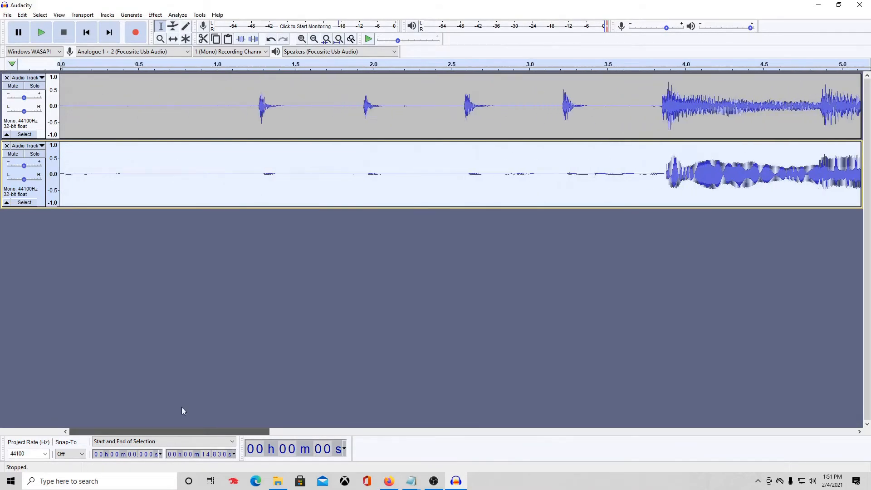
click(257, 106)
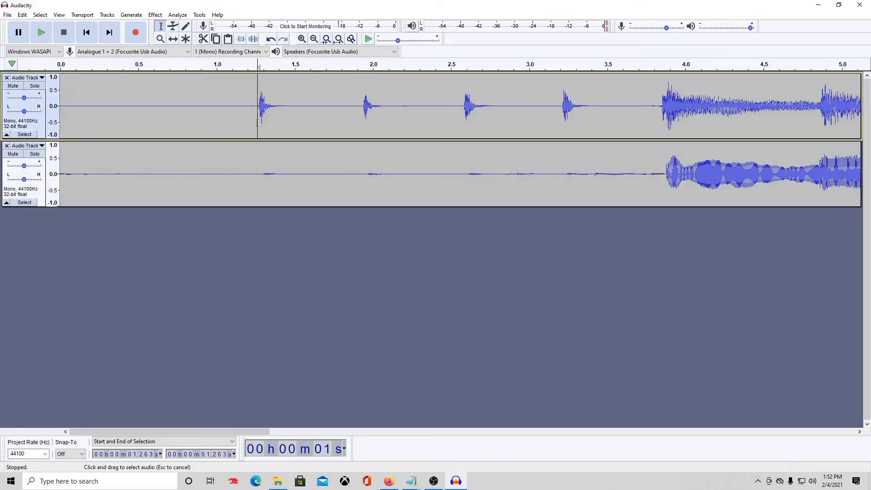
drag(258, 127, 3, 188)
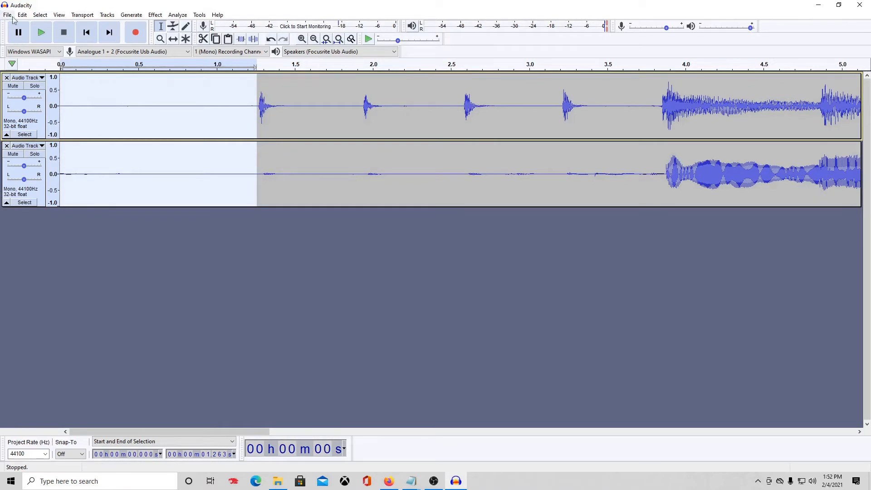
click(22, 15)
click(40, 59)
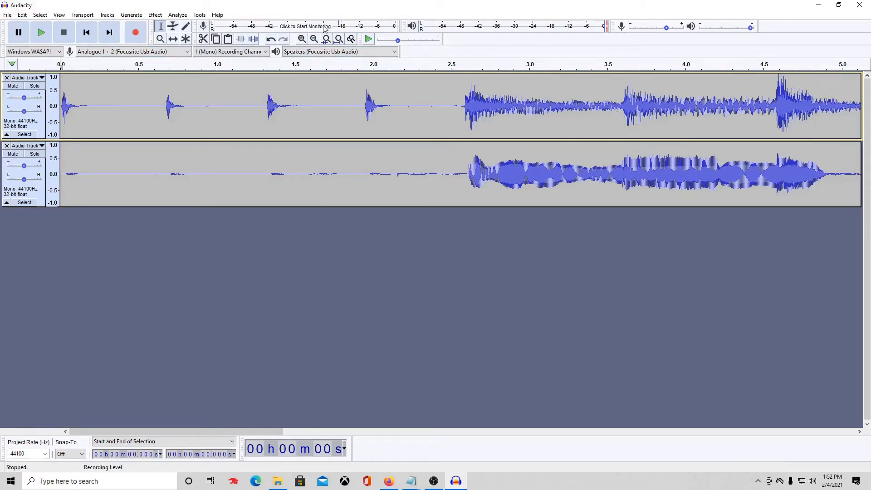
Delete the top track's tail from 15.859 s and the bottom track's tail from 12.829 s, then select the top clip.
click(318, 40)
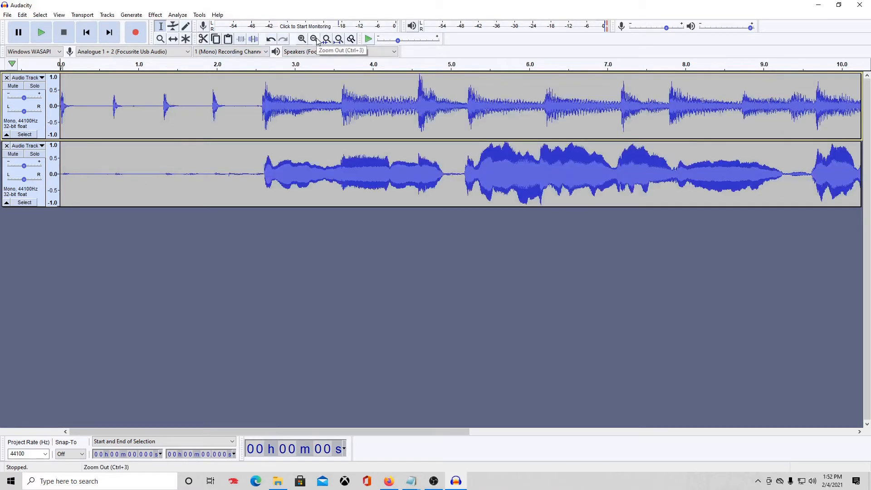
click(318, 40)
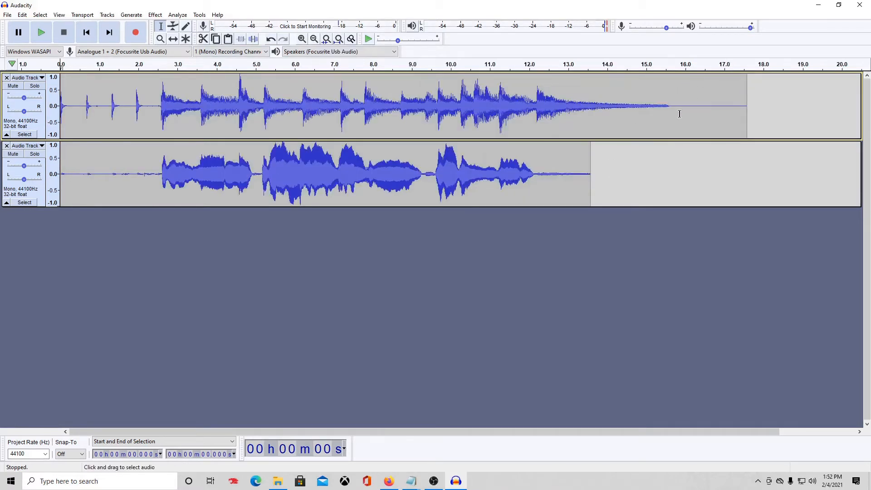
drag(680, 114, 783, 114)
click(22, 15)
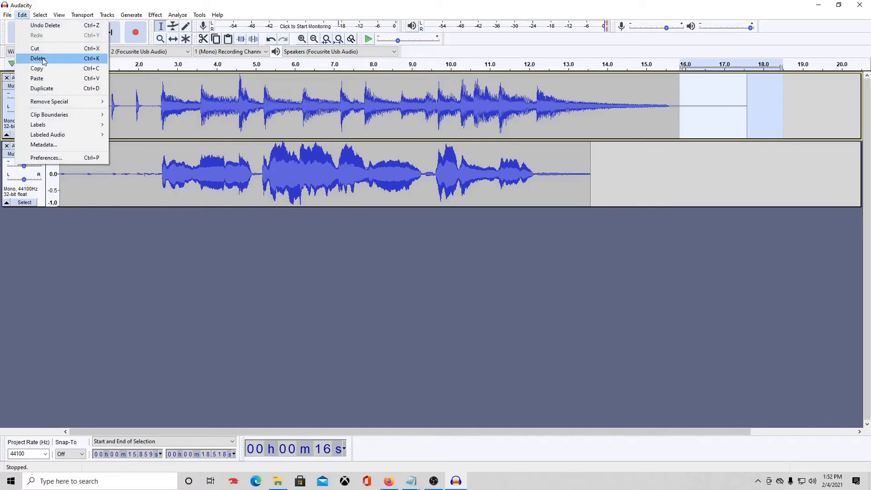
click(43, 61)
drag(561, 179, 635, 191)
click(40, 15)
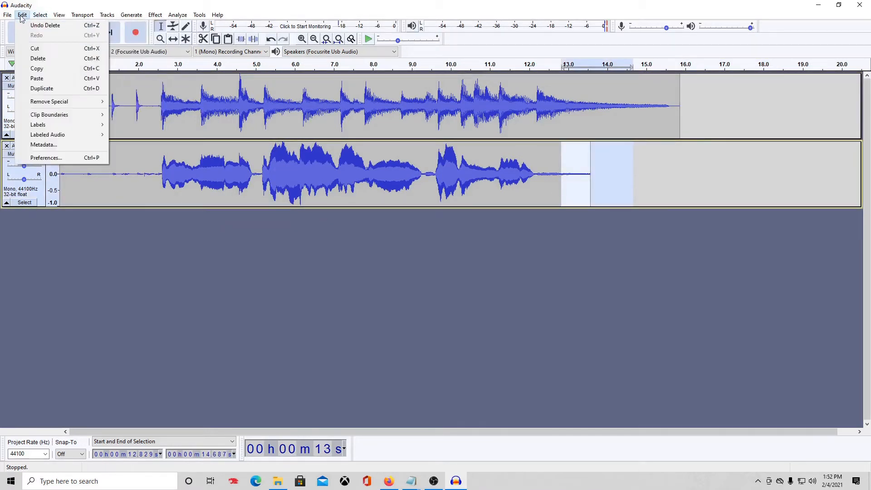
click(44, 60)
double_click(62, 91)
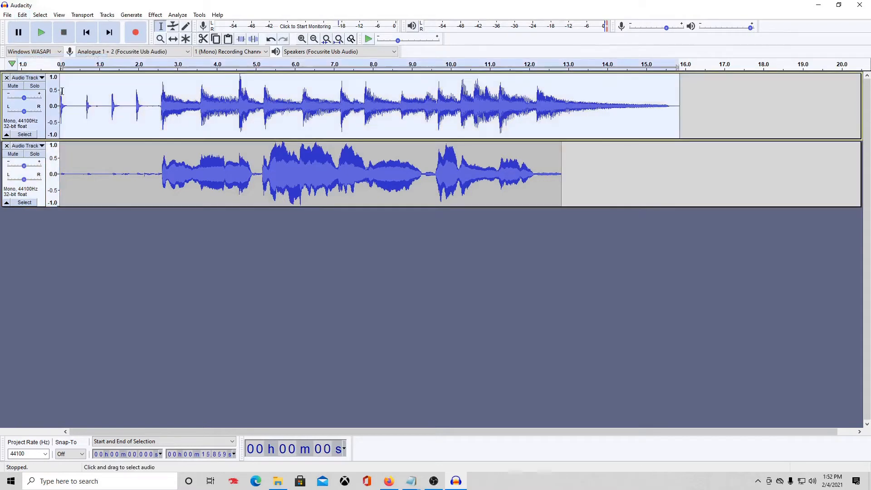
click(8, 15)
Export the selected audio as WAV with Signed 16-bit PCM encoding.
mouse_move(38, 83)
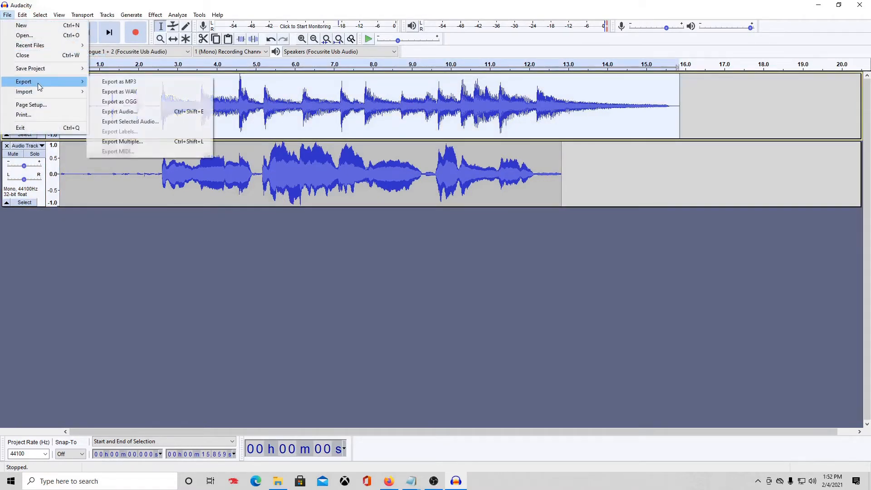
click(138, 123)
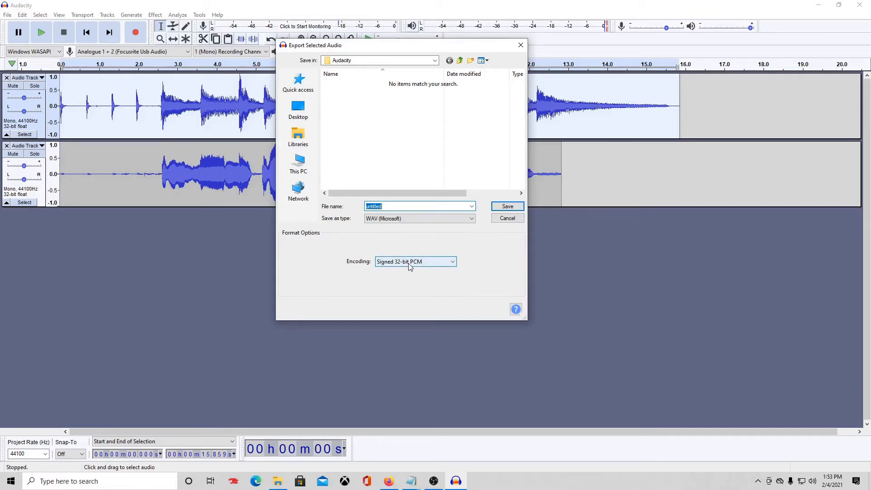
click(444, 266)
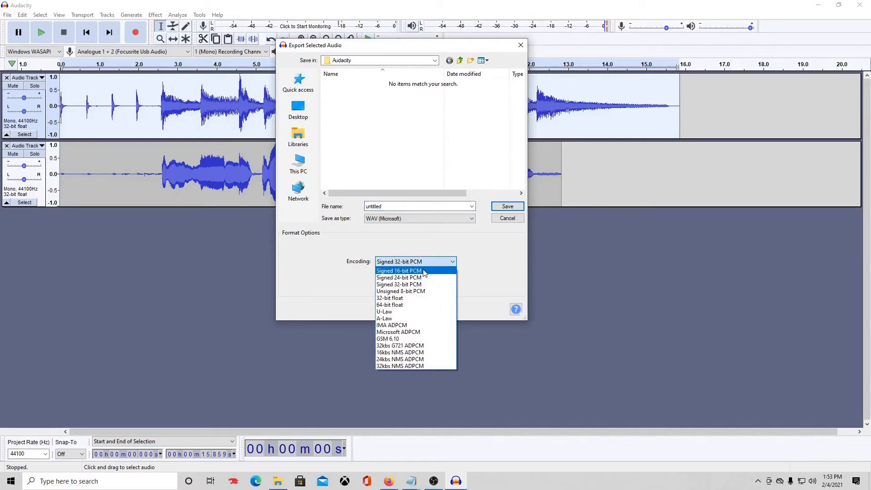
click(424, 272)
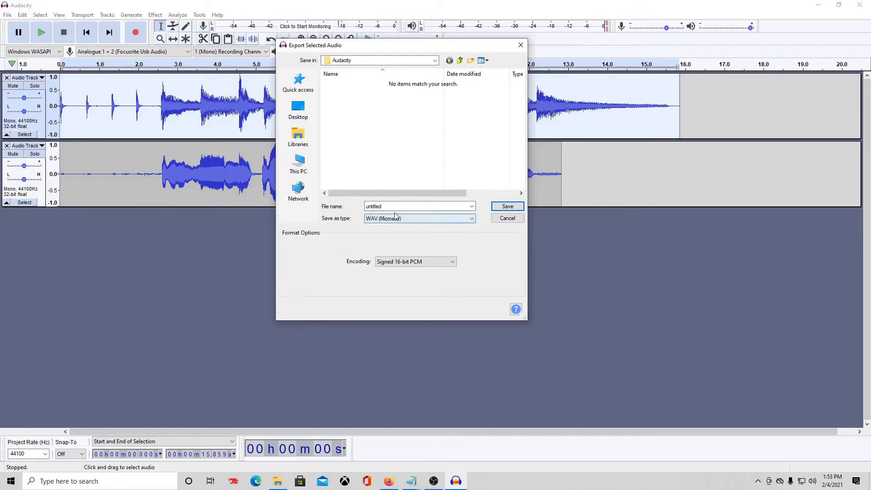
Create a TUTORIAL AUDIO folder on the Desktop and save the export there as GUITAR.
click(300, 112)
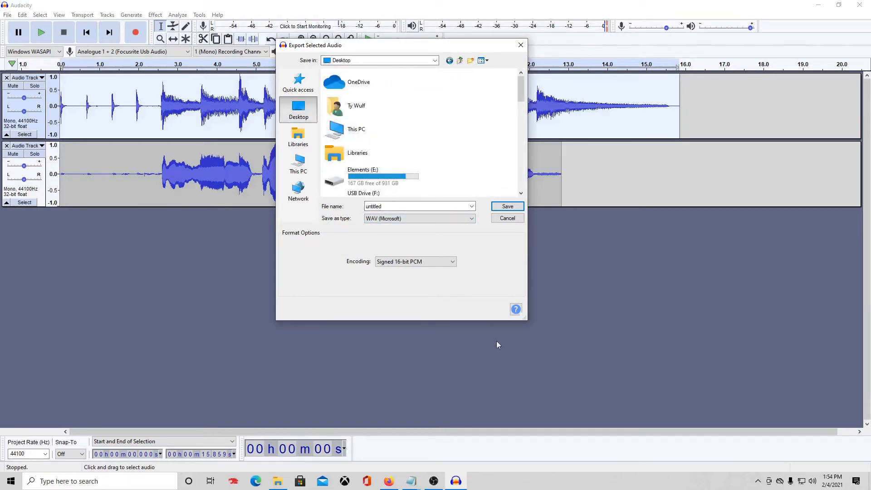
click(471, 60)
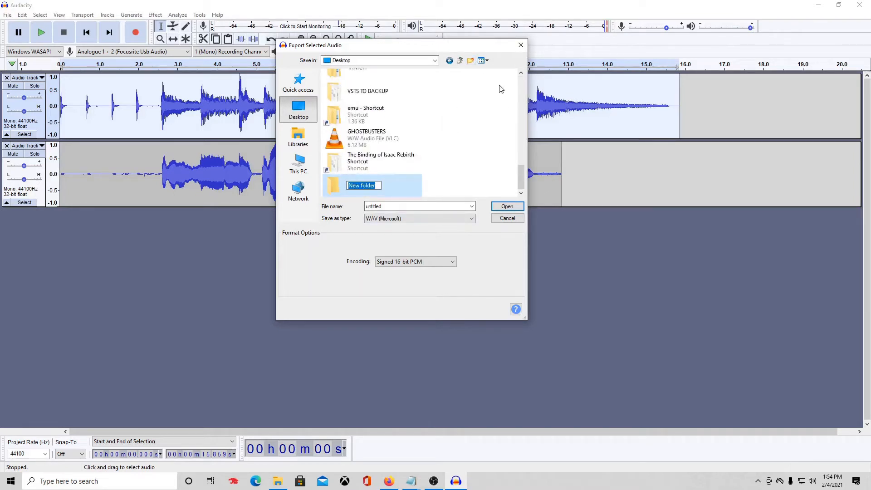
text(TUTORIAL AUDIO)
key(Return)
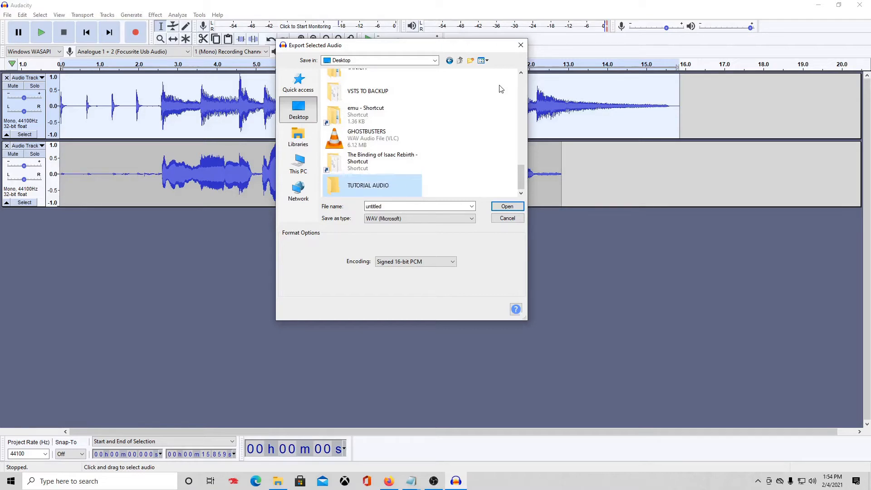
double_click(379, 192)
double_click(390, 206)
text(GUITAR)
key(Return)
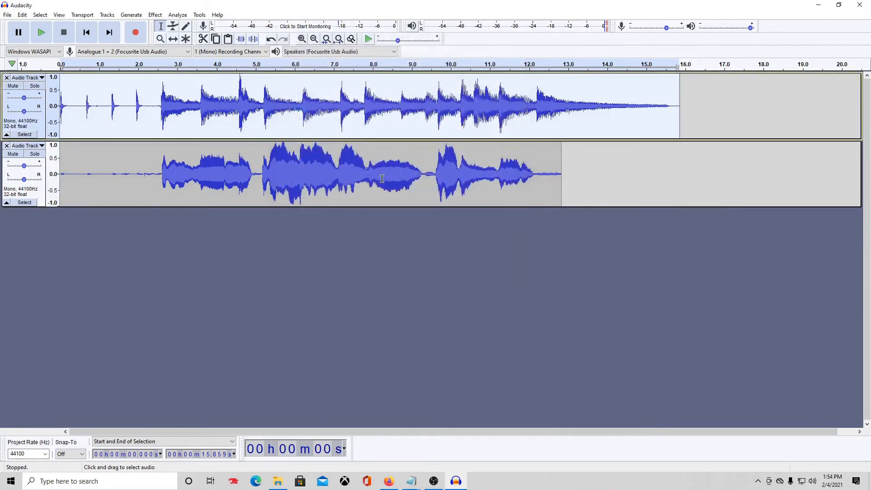
Export the selected vocal track's audio under the file name VOCALS.
double_click(383, 178)
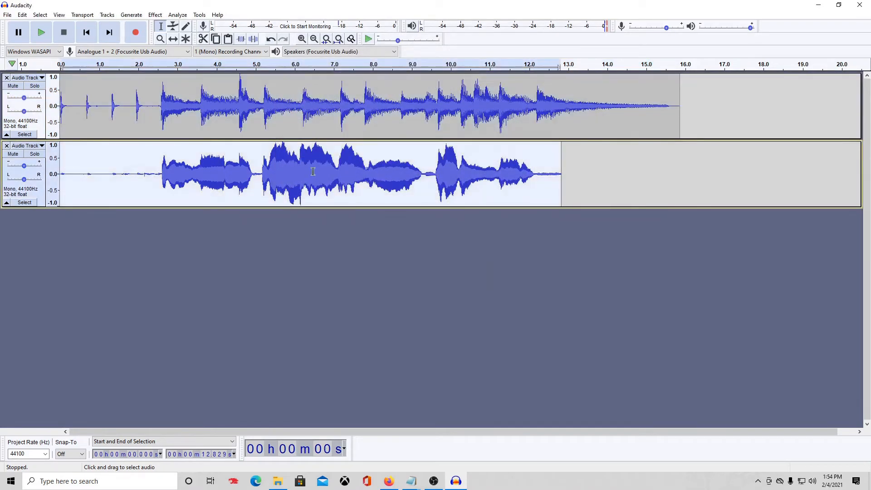
click(9, 16)
mouse_move(43, 82)
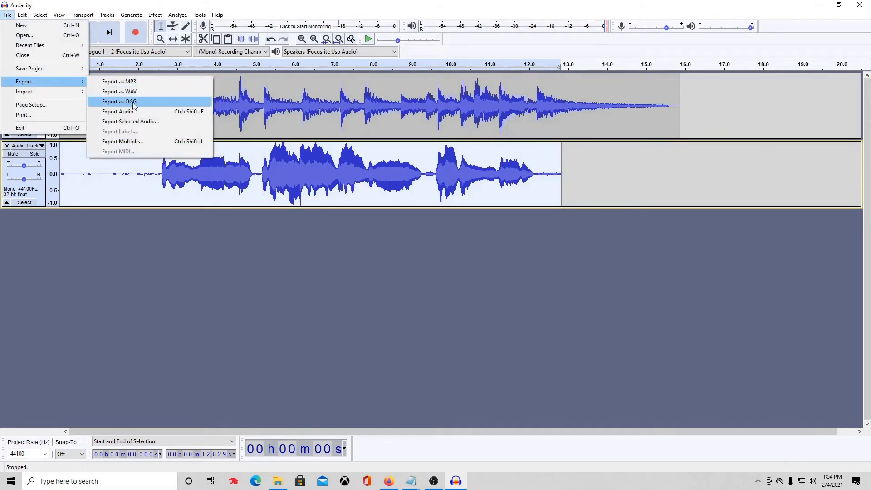
click(147, 122)
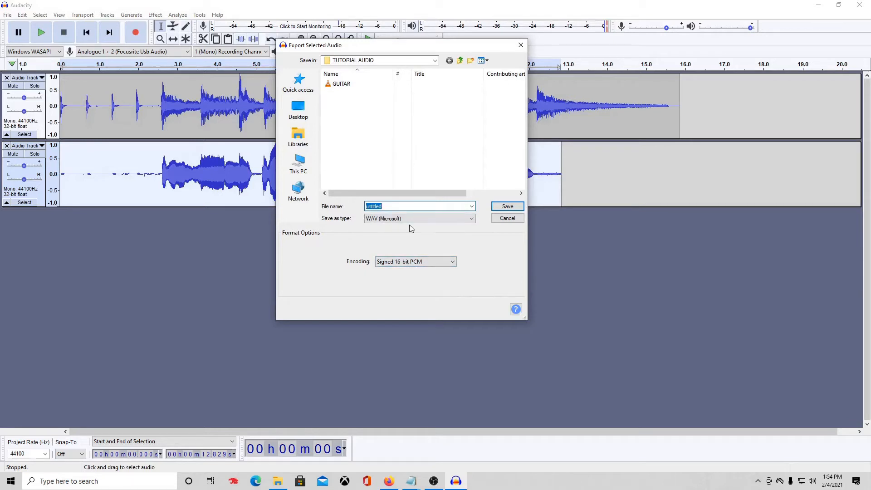
text(VOCALS)
key(Return)
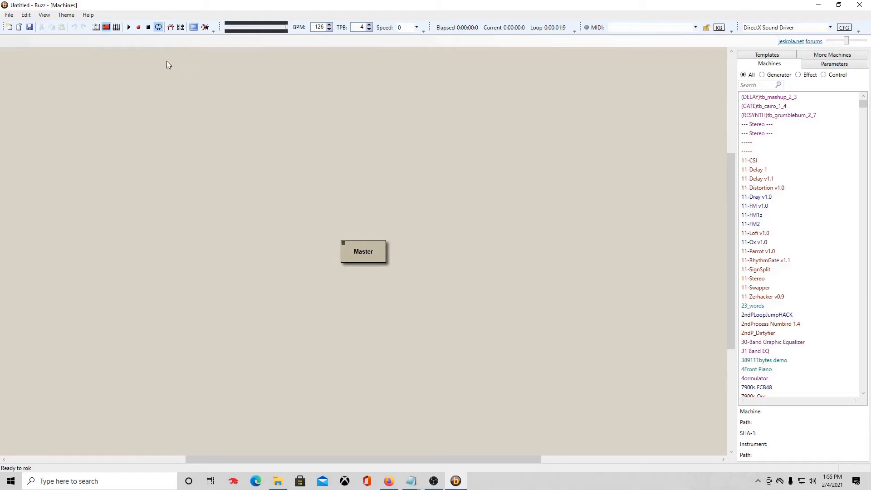
Load GUITAR.wav and VOCAL.wav from Desktop > TUTORIAL AUDIO into the wavetable, then return to the machine view.
click(172, 30)
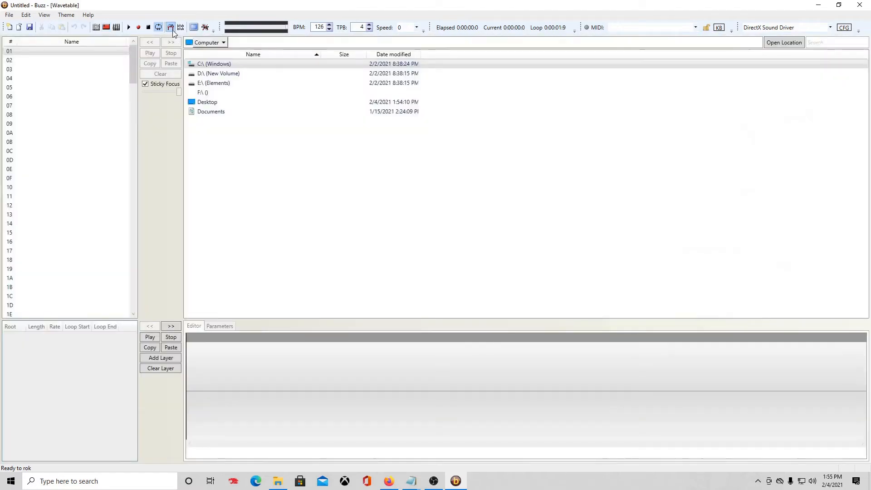
click(253, 106)
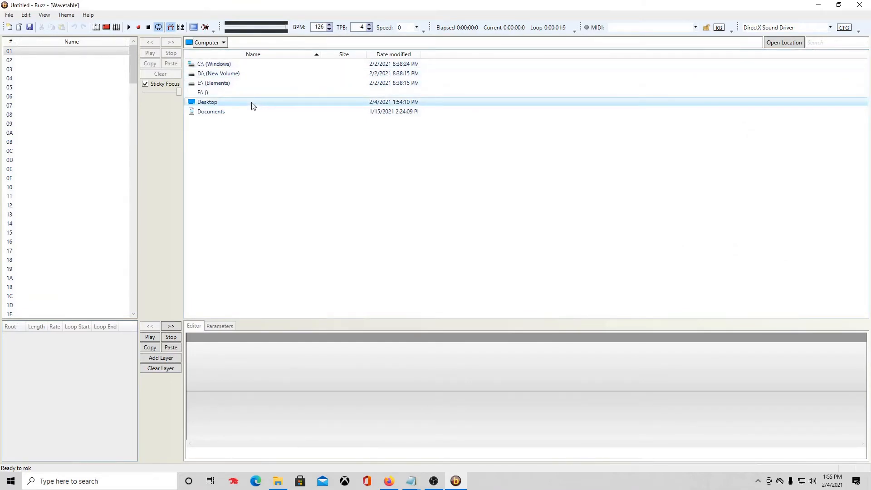
double_click(253, 105)
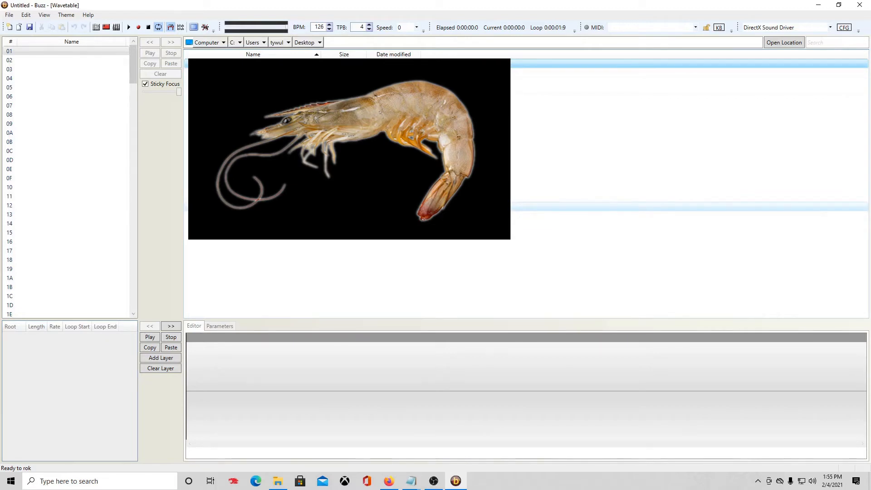
double_click(263, 188)
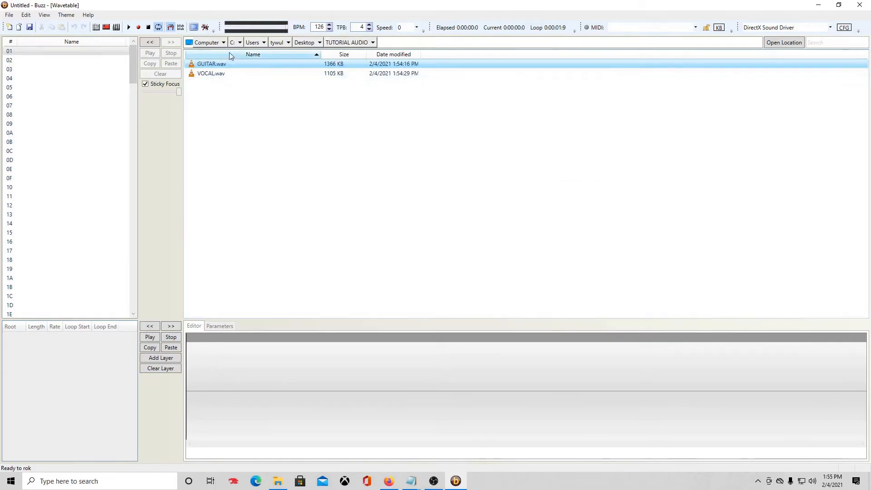
click(222, 64)
shift+click(226, 75)
click(150, 41)
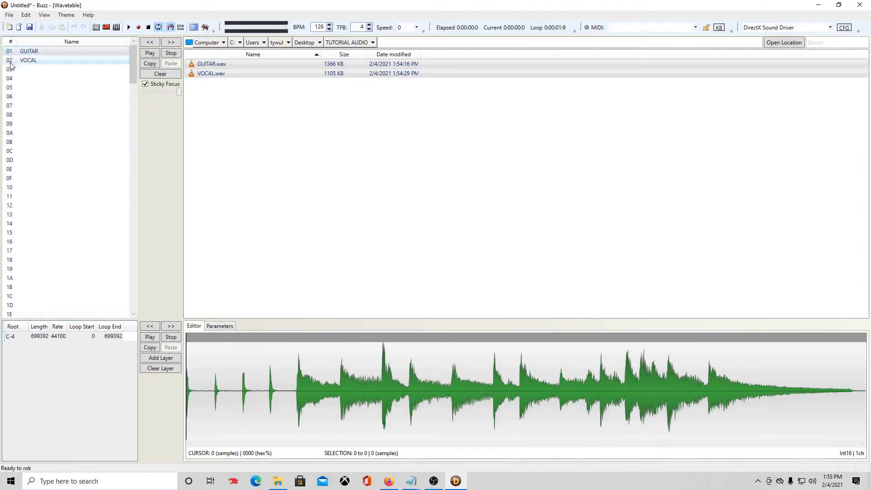
click(106, 27)
click(754, 85)
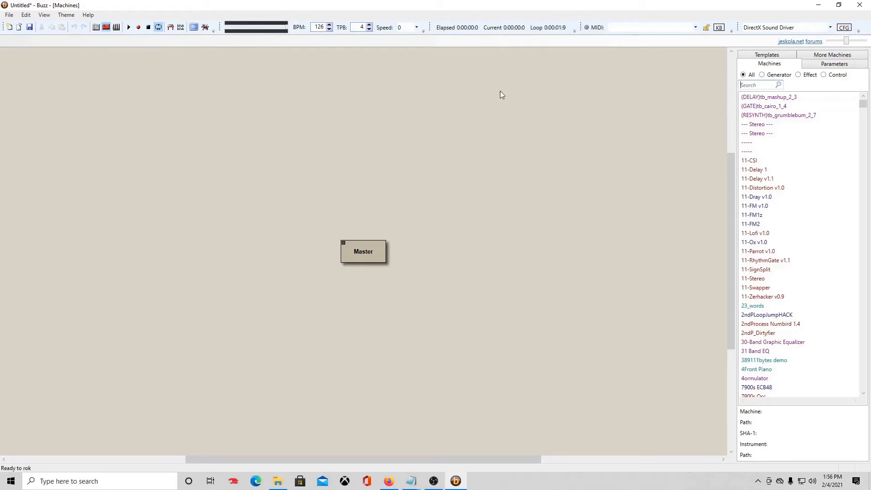
Add two Matilde Tracker2 machines to the canvas and arrange them above Master.
text(Matild)
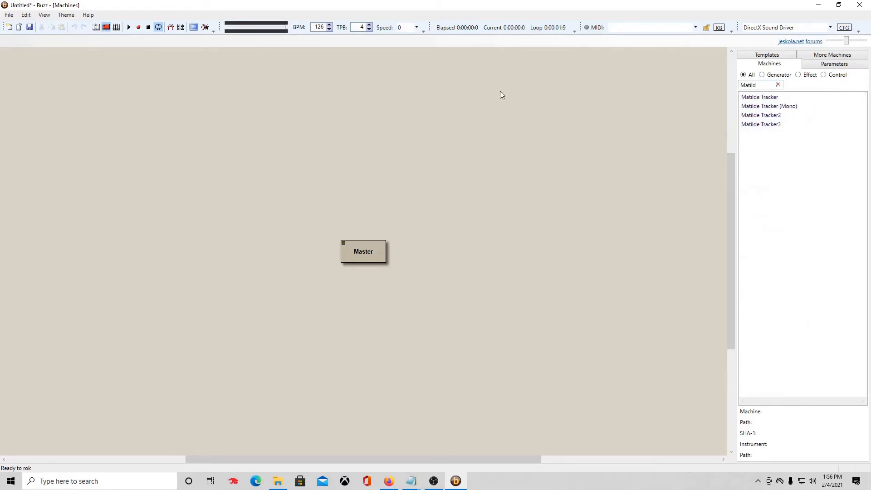
drag(762, 115, 286, 185)
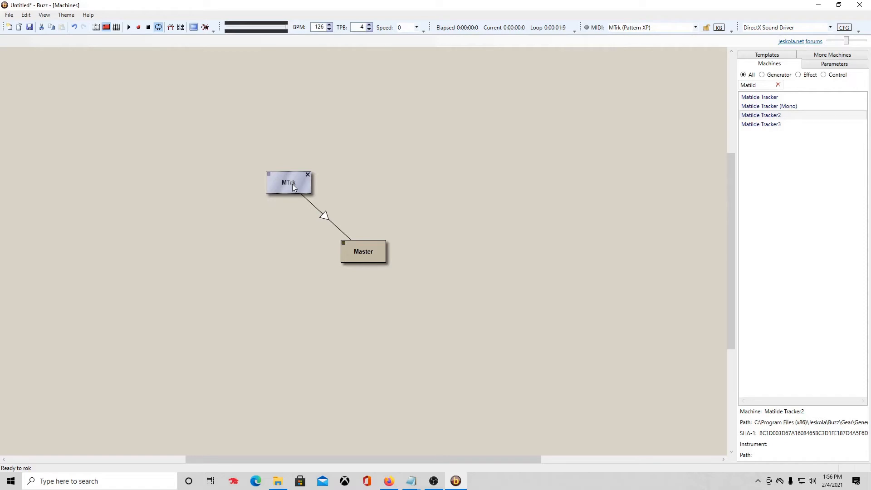
drag(297, 184, 274, 140)
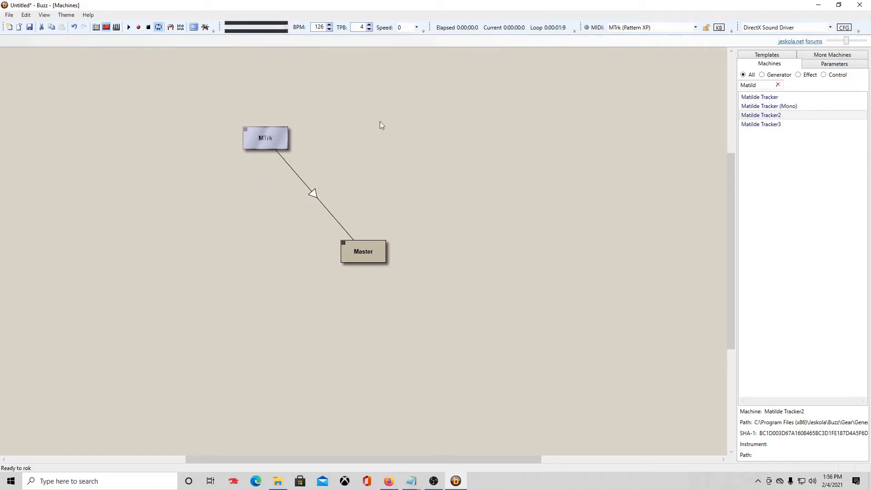
drag(758, 117, 399, 134)
drag(363, 252, 329, 261)
Rename the two tracker machines GUITAR and VOCAL.
click(270, 141)
right_click(271, 142)
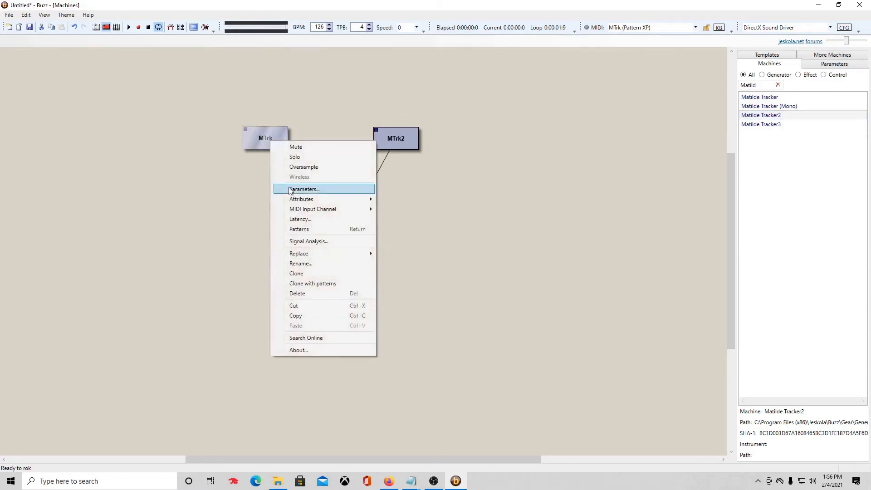
click(301, 263)
text(GUITAR)
key(Return)
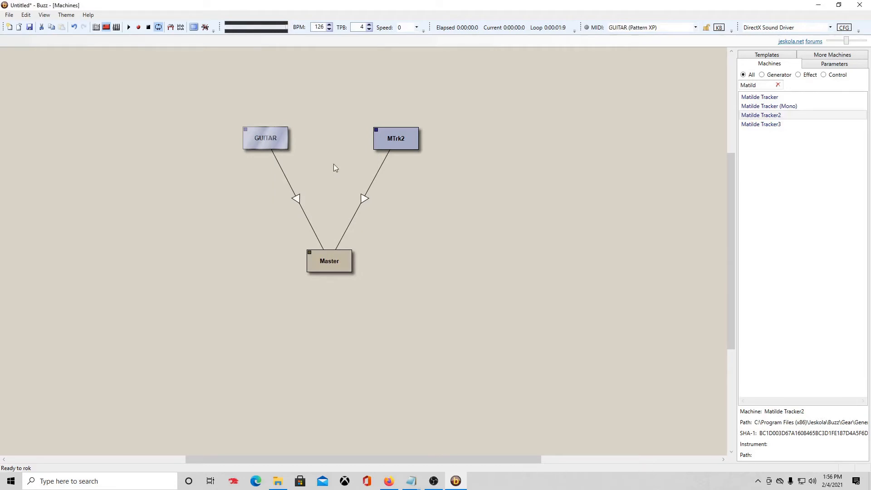
right_click(399, 144)
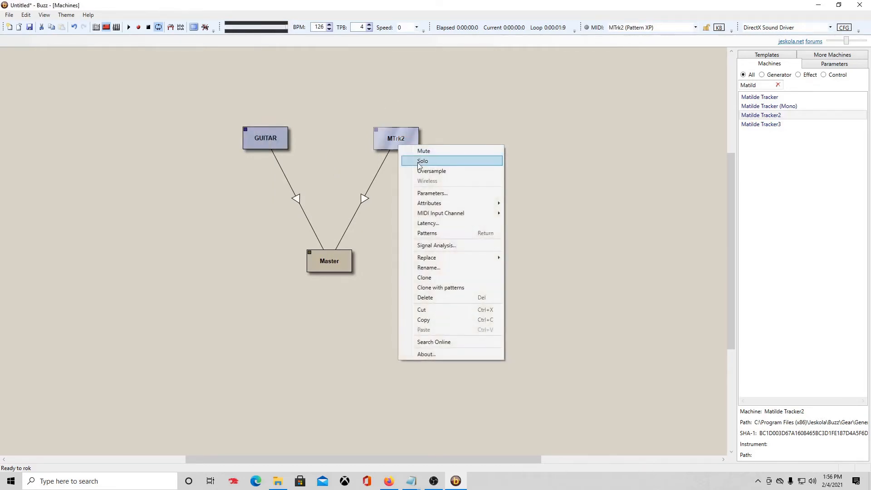
click(448, 268)
text(VOCAL)
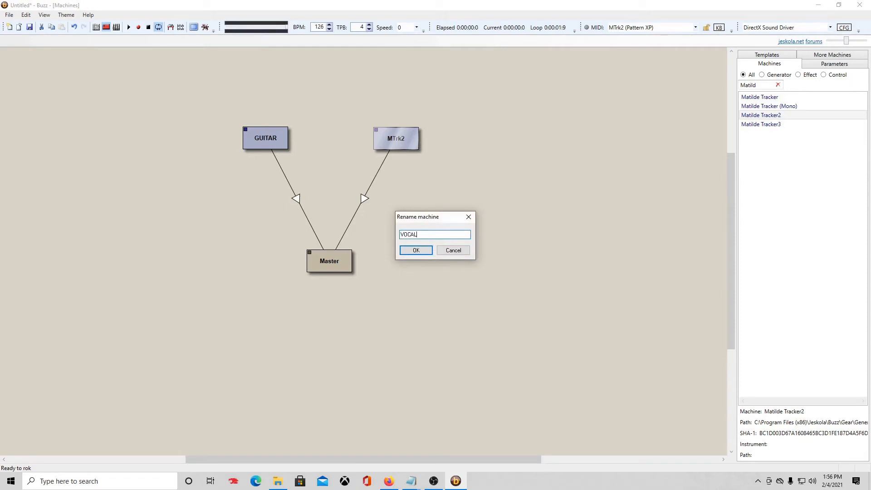
key(Return)
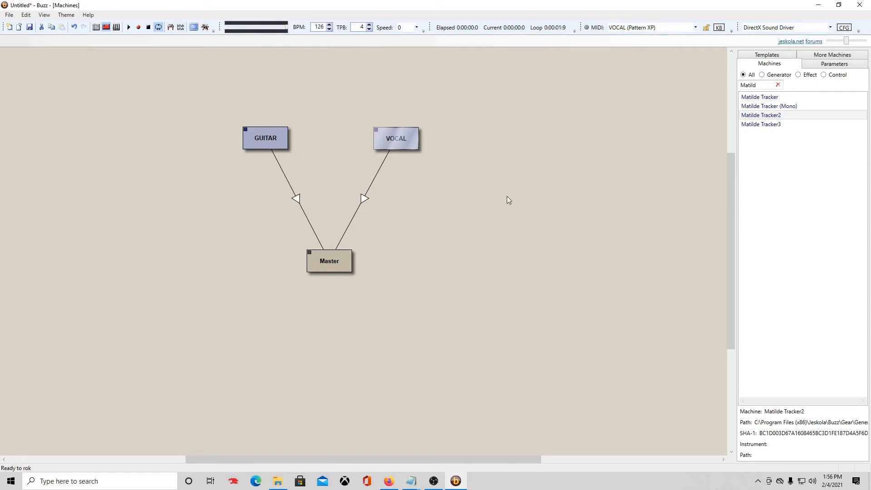
Enter a C-4 note on wave 01 at row 0 of VOCAL's pattern, then stop playback.
click(96, 28)
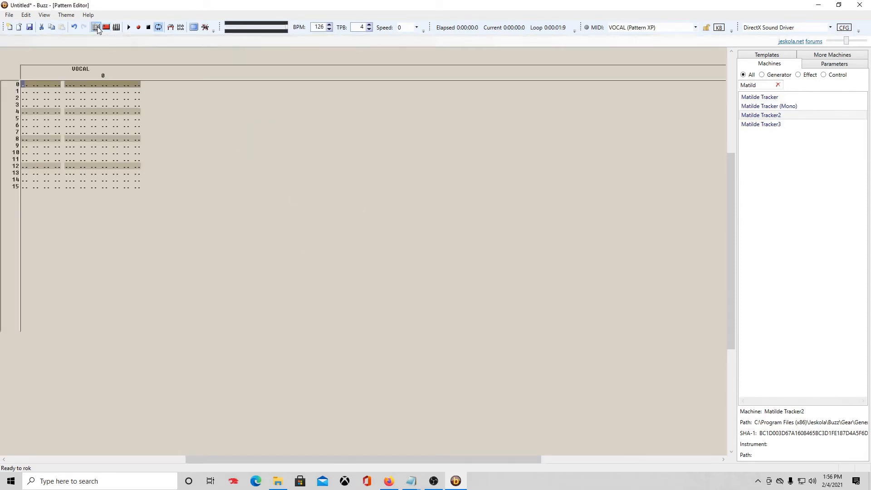
click(67, 90)
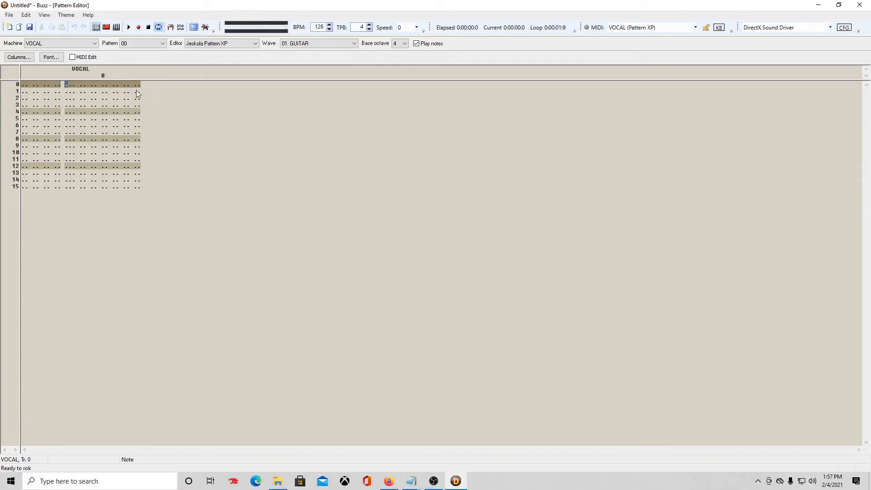
key(z)
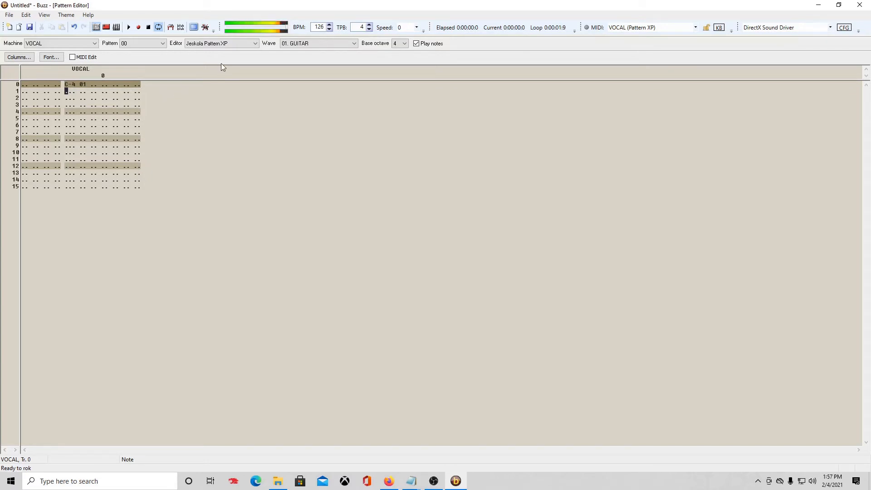
click(150, 27)
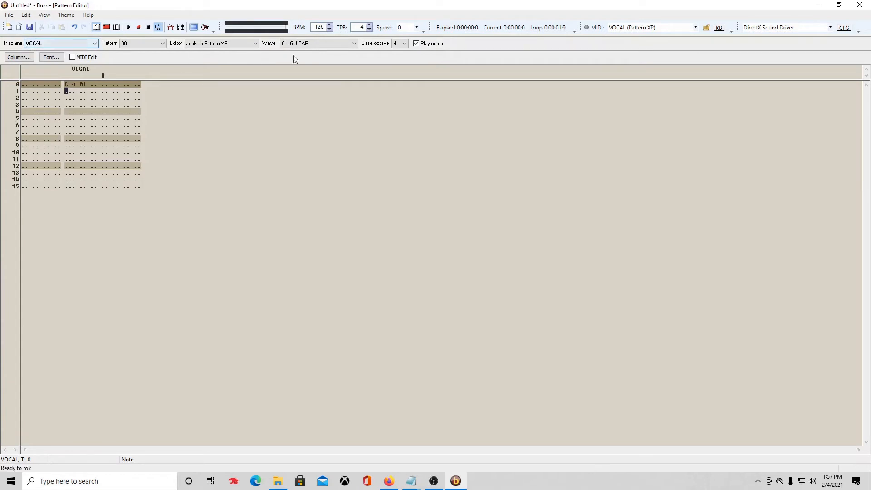
click(339, 43)
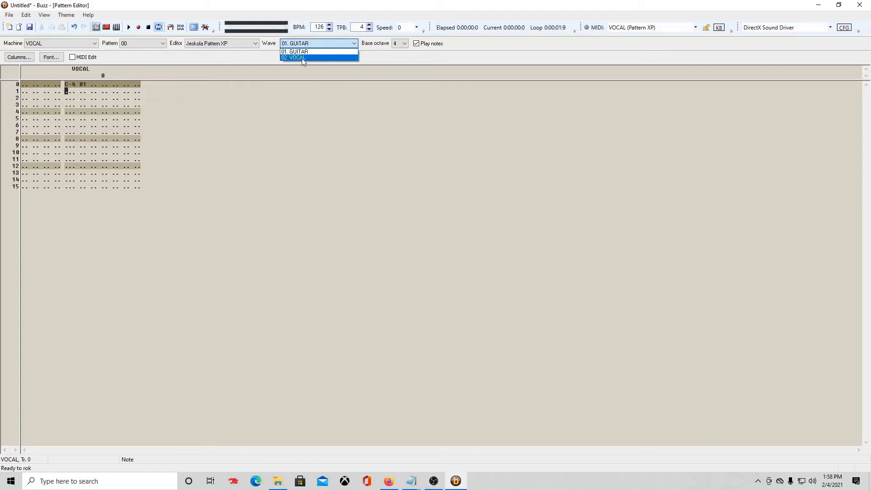
Select 02. VOCAL as the VOCAL pattern's wave after checking the wavetable slots.
click(171, 27)
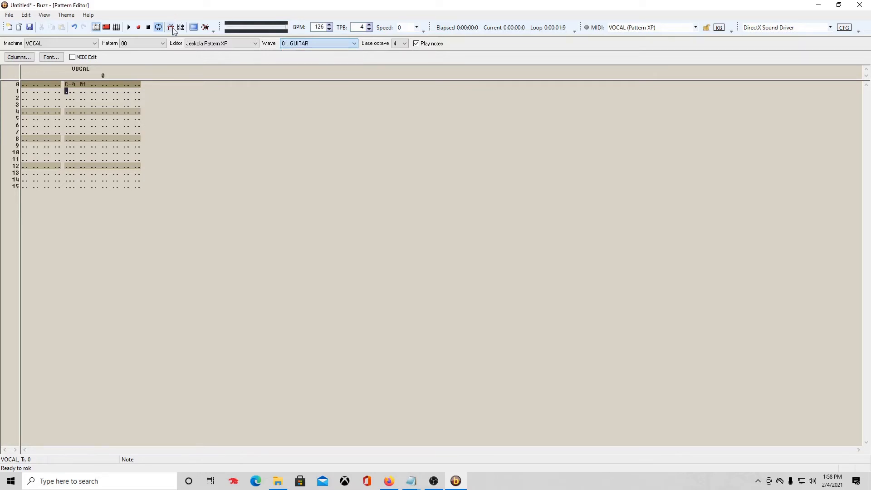
click(170, 27)
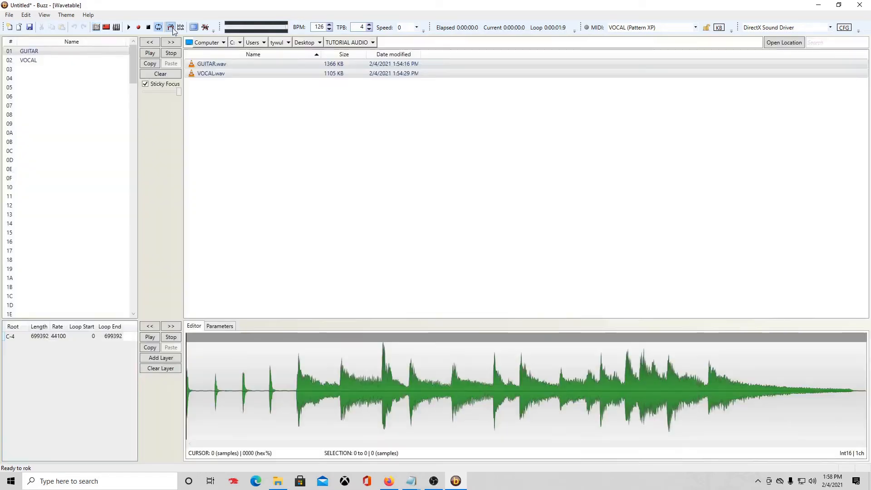
click(96, 27)
click(304, 45)
click(302, 58)
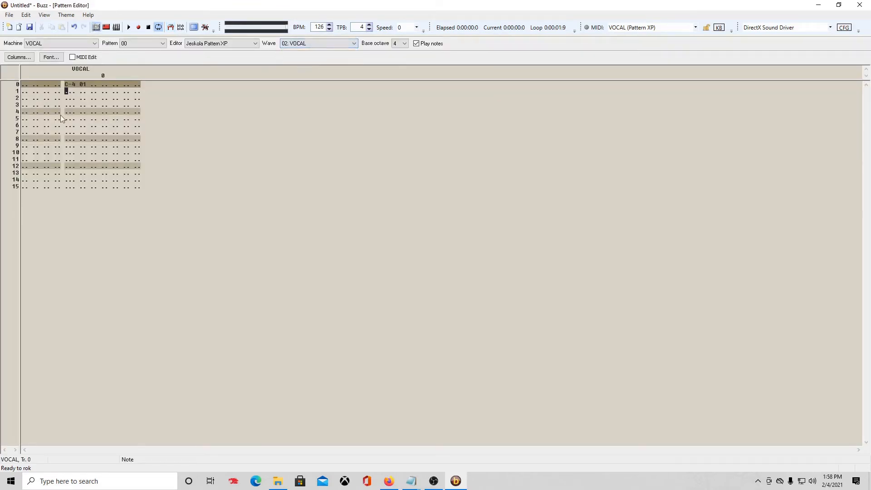
Re-enter row 0's note as C-4 on the 02. VOCAL sample and stop playback.
click(68, 85)
key(z)
click(67, 85)
key(s)
click(65, 84)
key(x)
click(65, 84)
key(z)
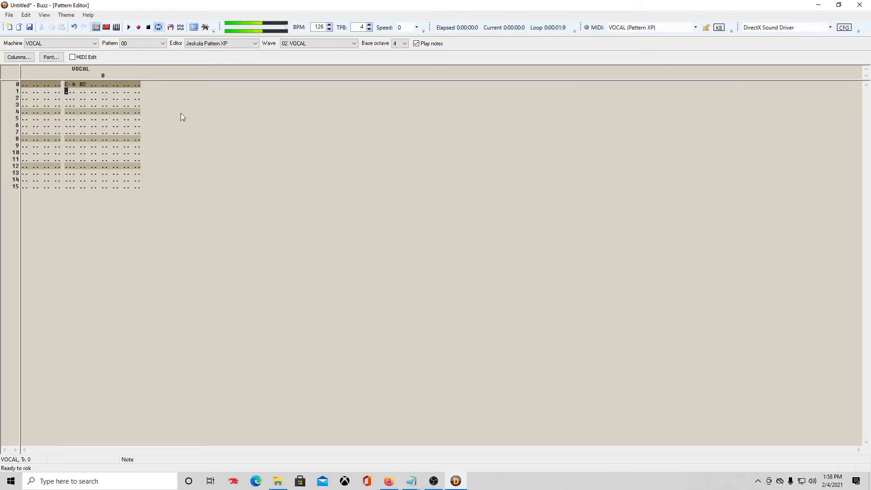
click(149, 28)
click(54, 44)
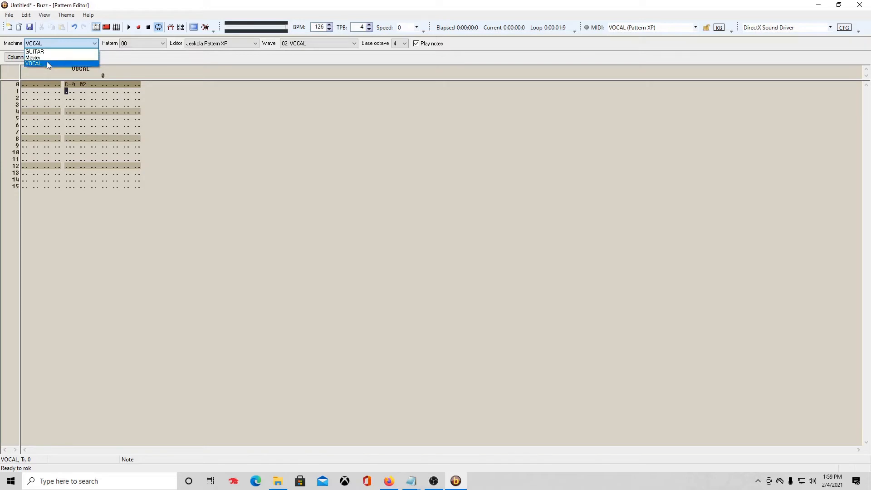
Switch to the GUITAR pattern and enter a note on row 0.
click(49, 53)
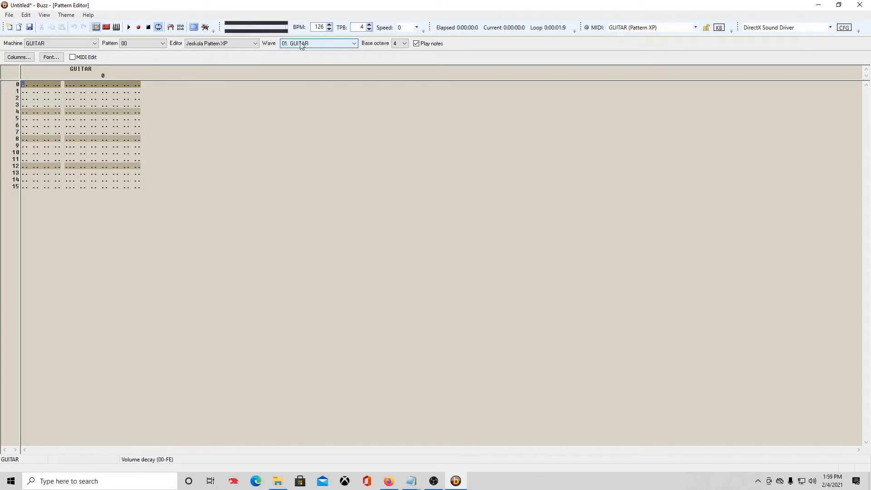
click(66, 85)
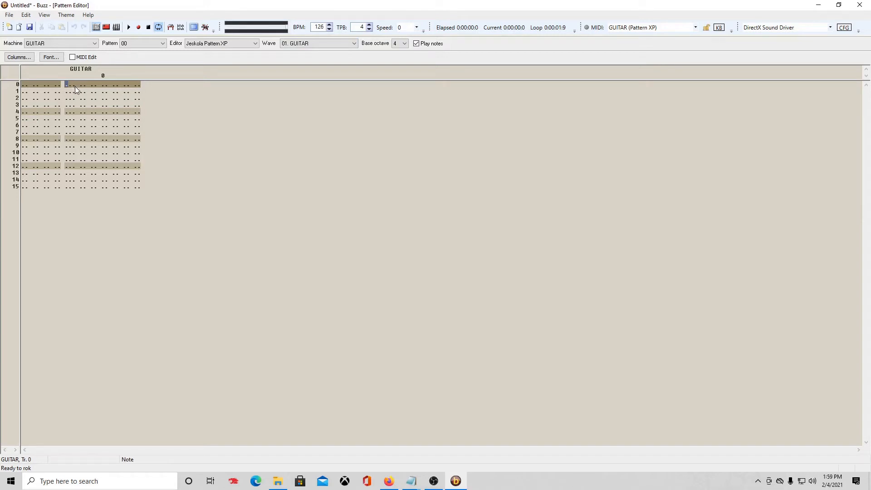
key(z)
click(150, 28)
Set the base octave to 2, re-enter the row-0 note, then change its octave to 4.
click(400, 43)
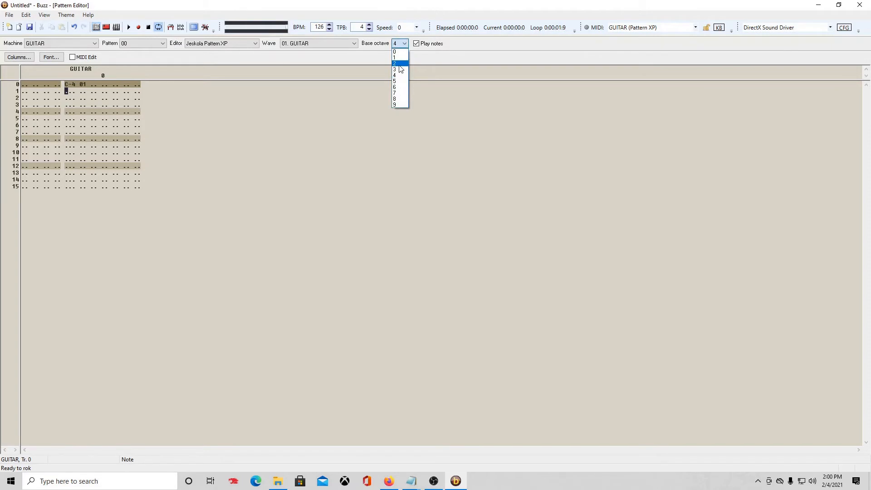
click(400, 64)
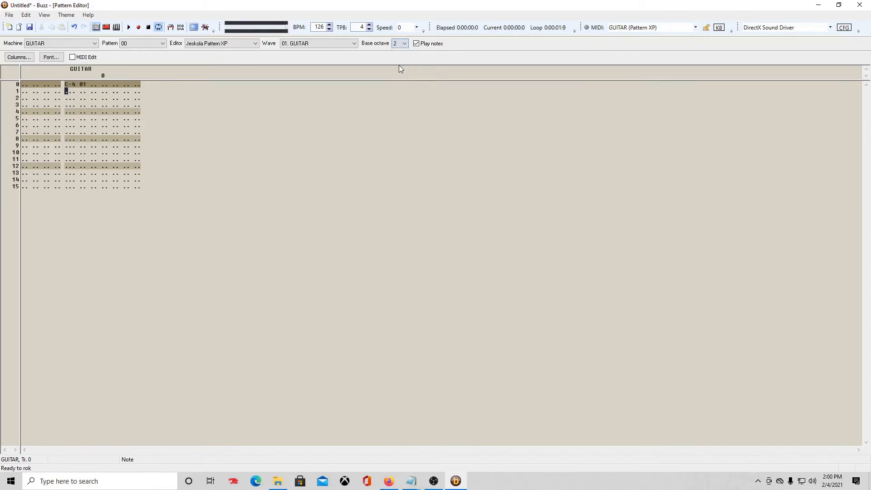
click(66, 84)
key(z)
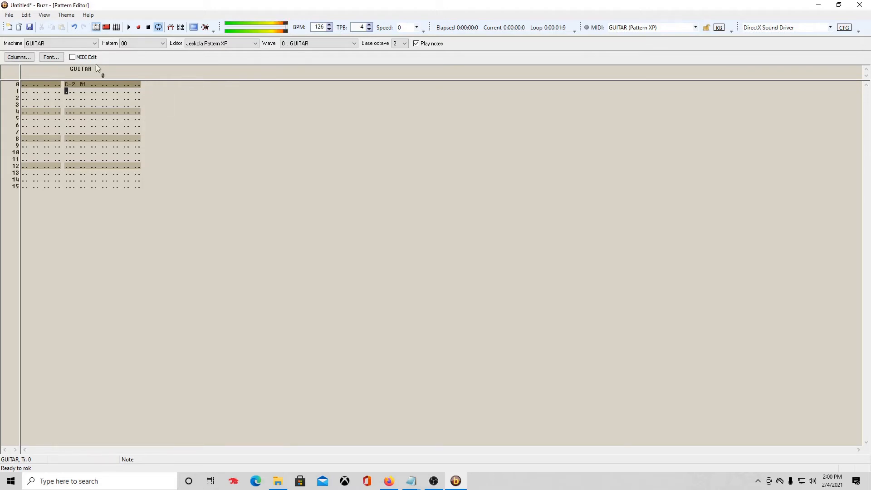
click(150, 28)
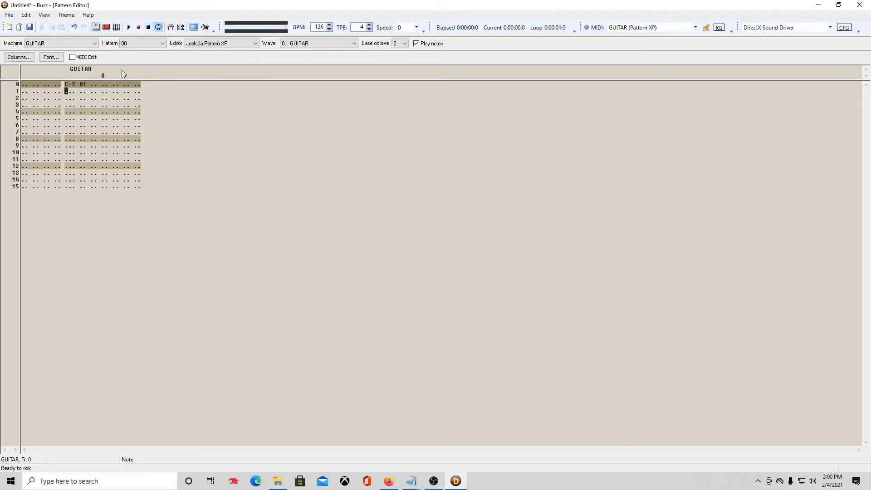
click(75, 85)
text(4)
Place pattern 00 at row 0 of the VOCAL track in the Sequence Editor.
click(116, 28)
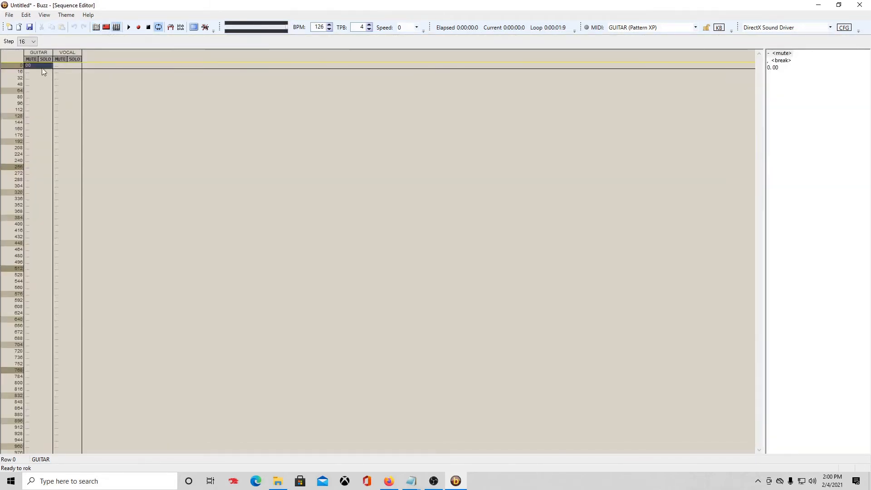
click(62, 66)
key(0)
click(63, 65)
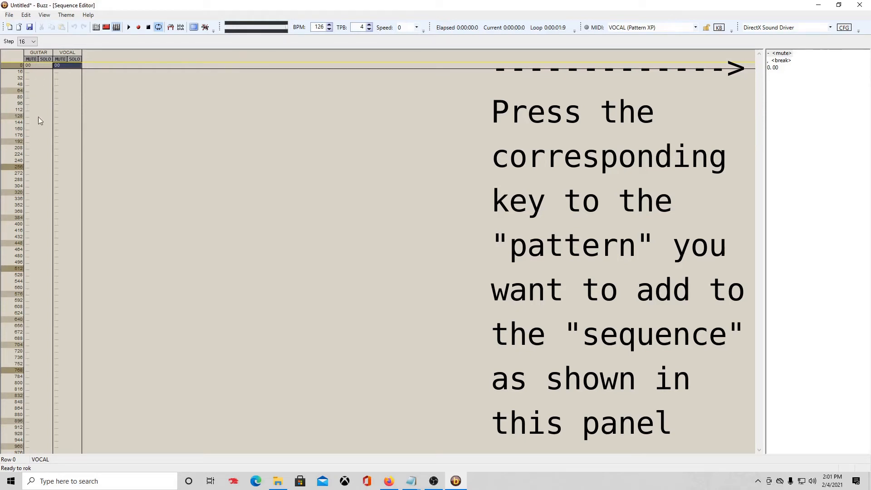
Try a loop from row 48 to row 128 and play it back.
click(30, 166)
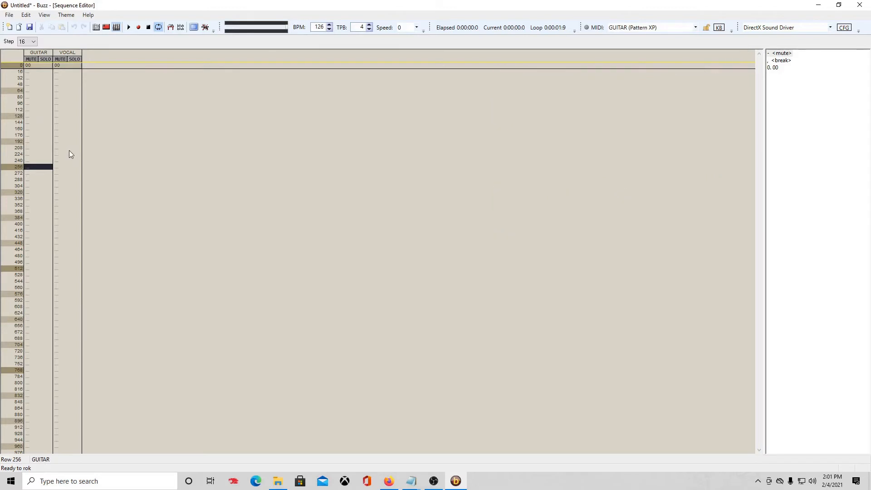
key(ctrl+e)
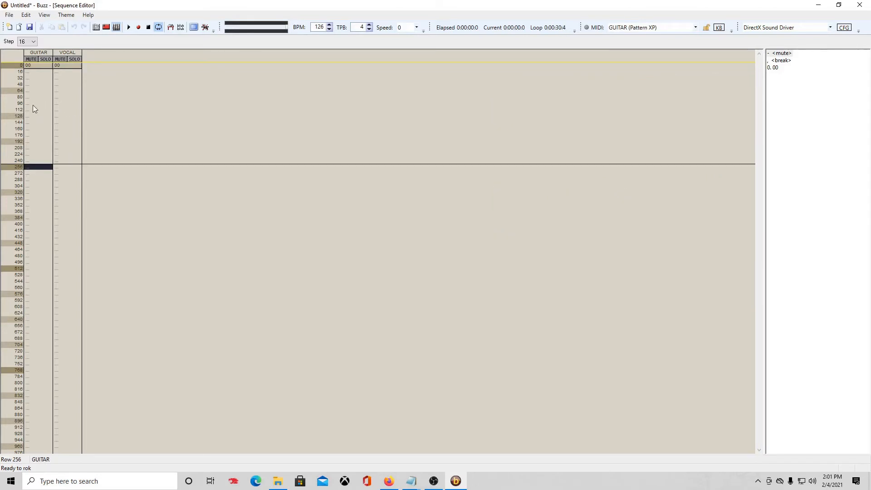
click(37, 85)
key(ctrl+b)
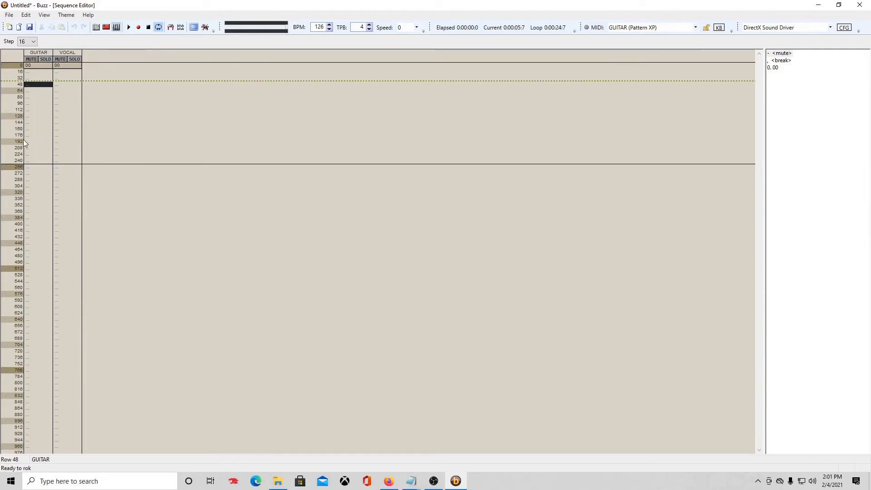
click(28, 116)
key(ctrl+e)
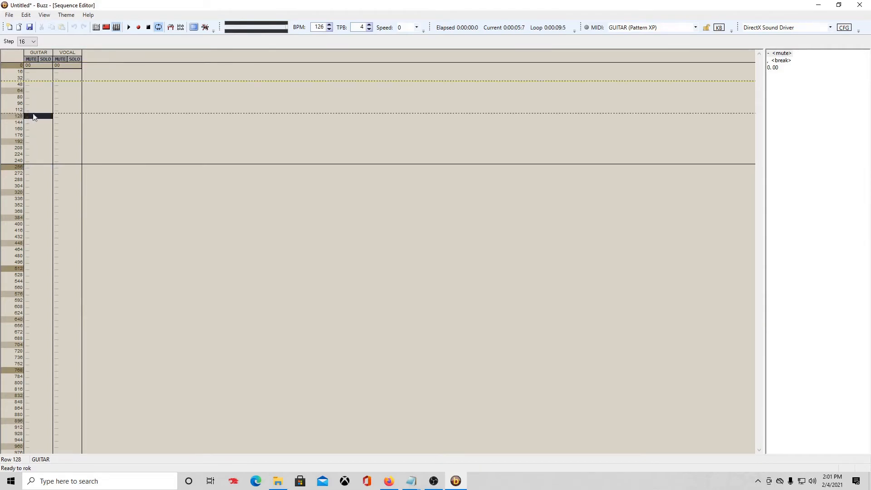
click(129, 28)
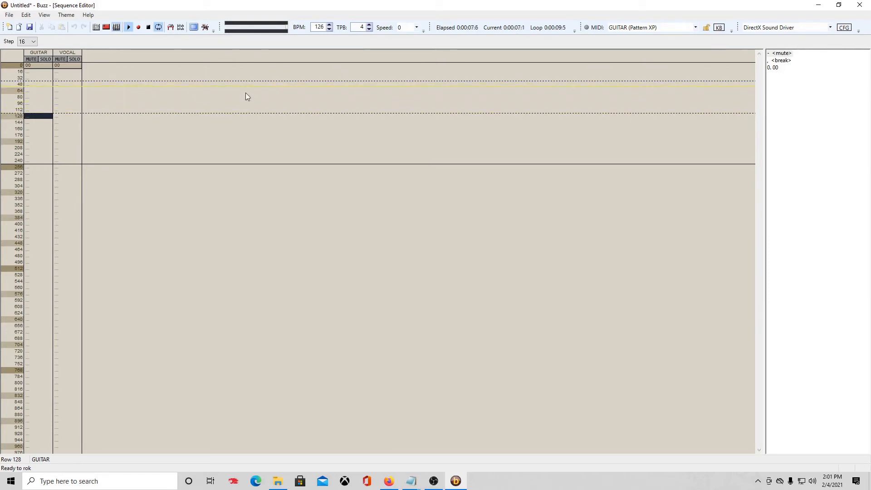
click(148, 27)
Reset the loop to rows 0–256, rewind, and play the song from the start.
click(73, 72)
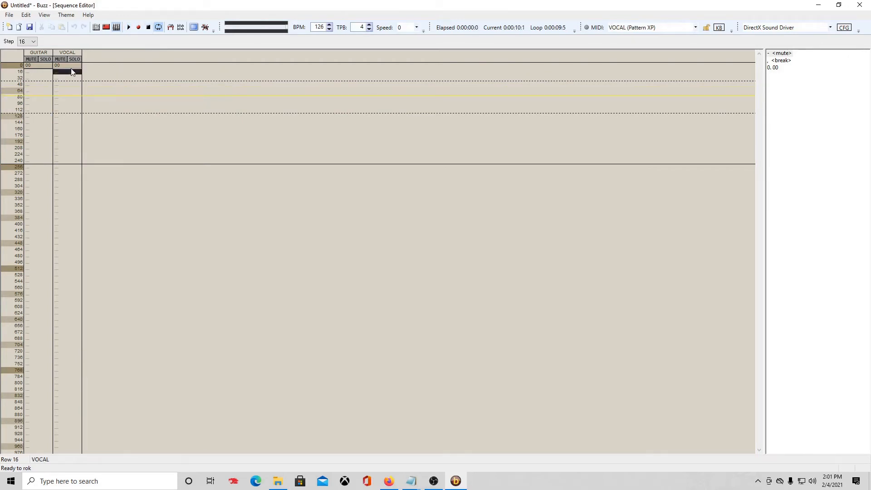
click(74, 66)
key(ctrl+b)
click(71, 168)
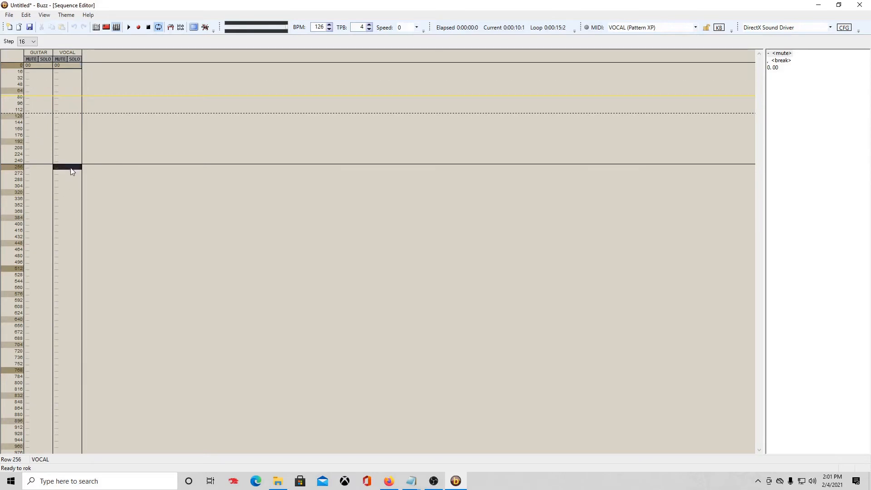
key(ctrl+e)
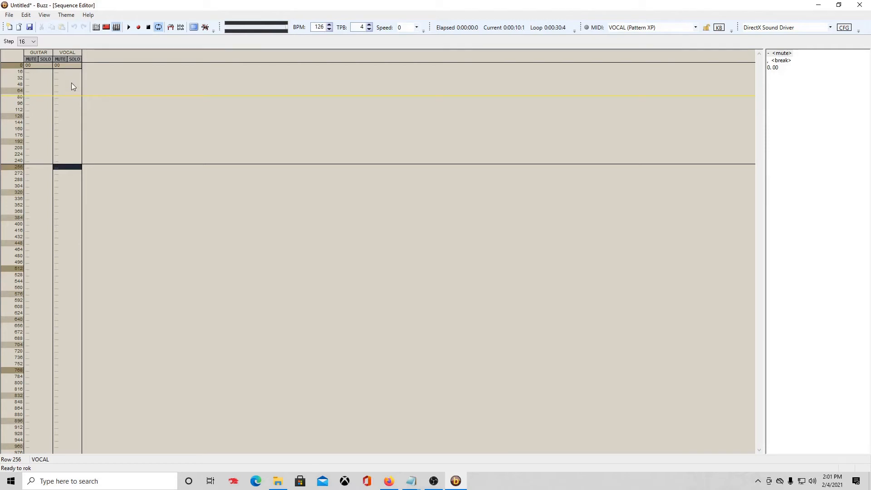
click(13, 65)
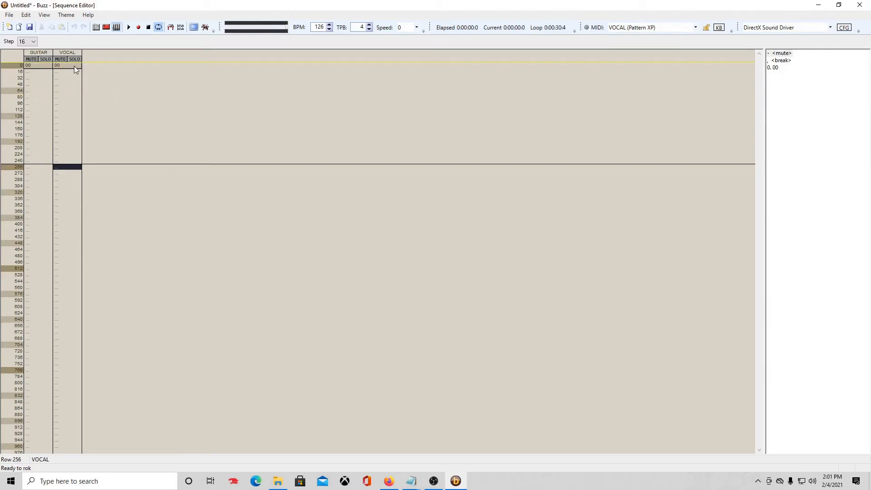
click(129, 28)
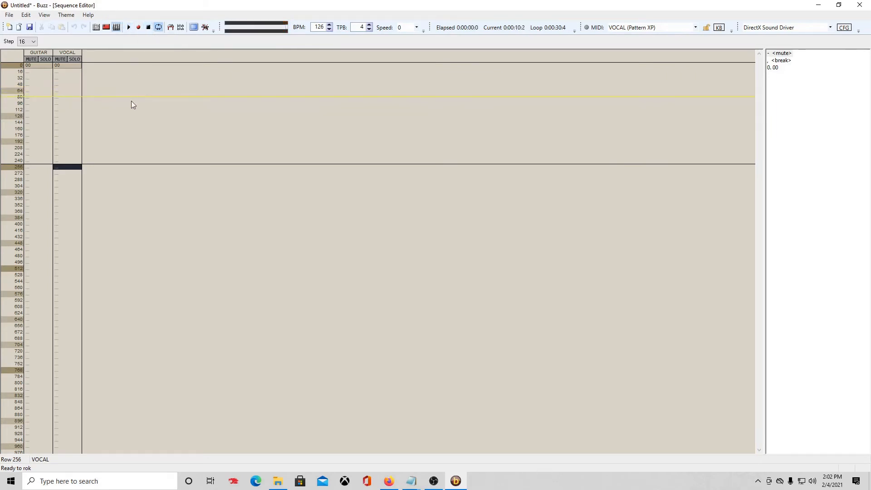
double_click(75, 66)
click(66, 85)
key(Insert)
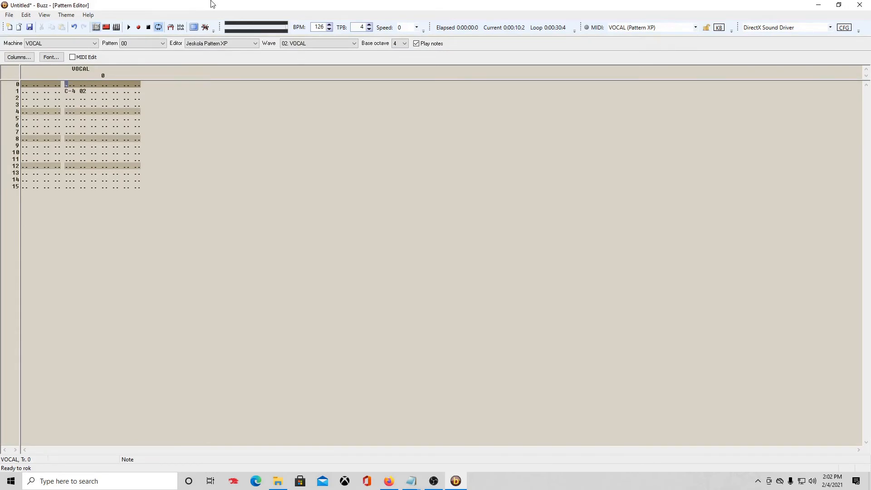
key(Insert)
key(Insert)
key(Insert)
key(Insert)
key(Insert)
key(Delete)
key(Delete)
key(Delete)
key(Delete)
key(Delete)
key(Delete)
key(Delete)
key(Down)
key(z)
key(Up)
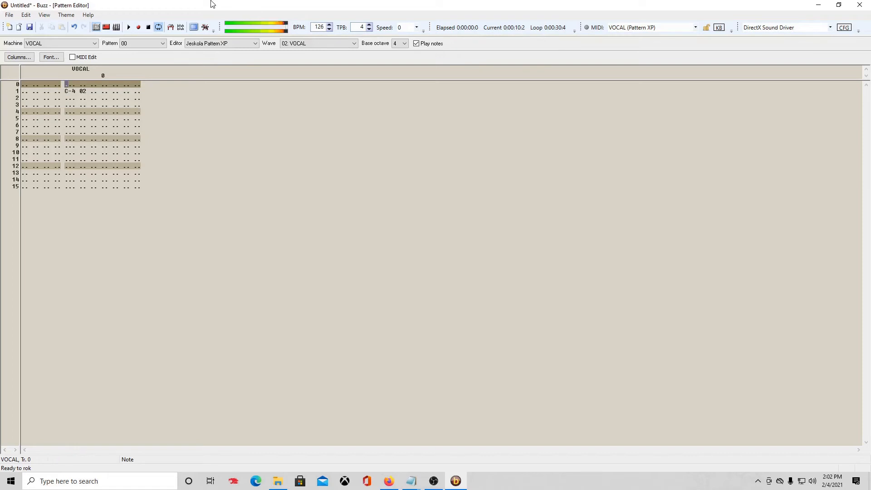
key(1)
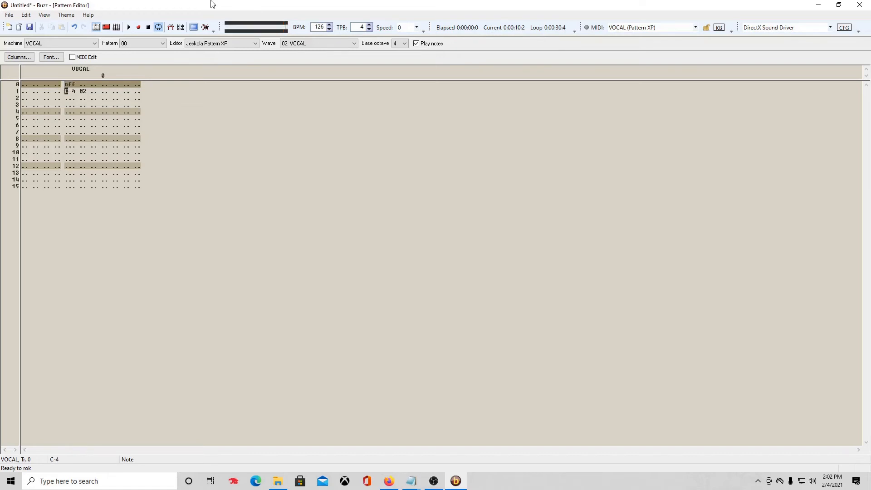
key(period)
key(Insert)
key(Delete)
key(Delete)
key(Up)
key(z)
key(1)
key(1)
key(1)
key(1)
key(1)
key(Up)
key(Up)
key(Up)
key(Up)
key(period)
key(period)
key(period)
key(period)
Move the GUITAR track's pattern 00 from row 0 to row 16.
key(F4)
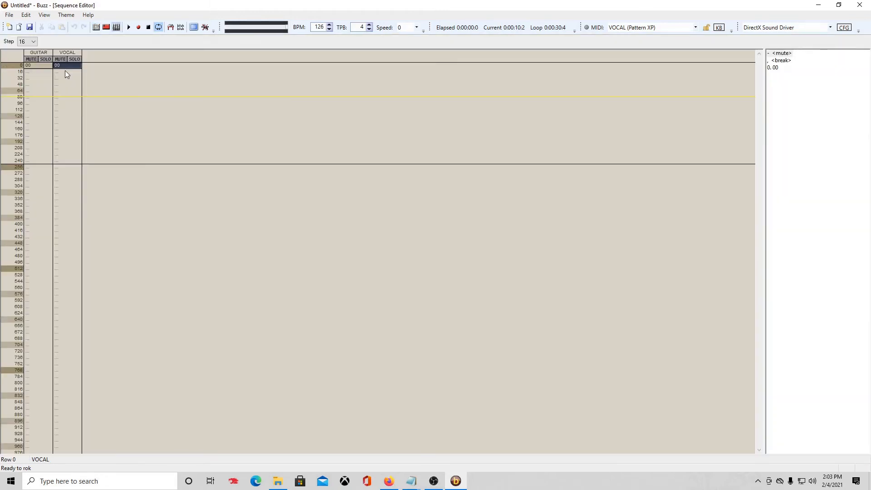
click(39, 72)
text(00)
click(46, 67)
key(Delete)
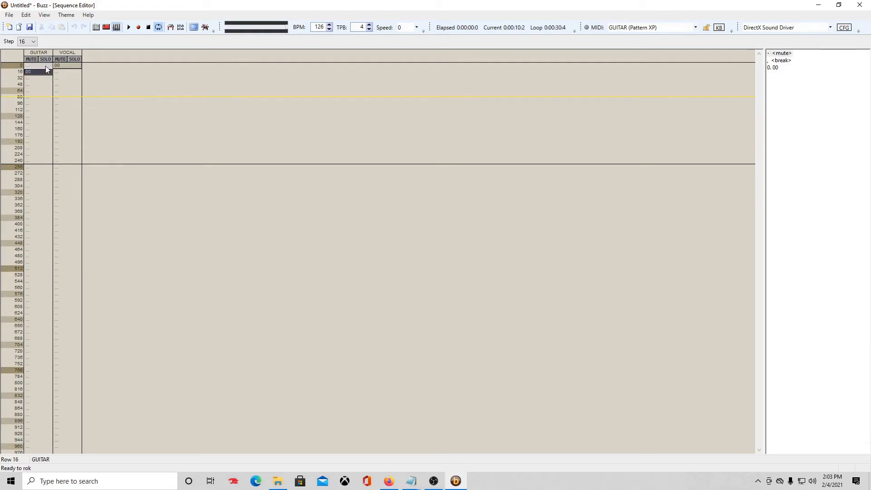
Insert a row in the VOCAL pattern to push its C-4 note down, then return to the sequence.
double_click(64, 67)
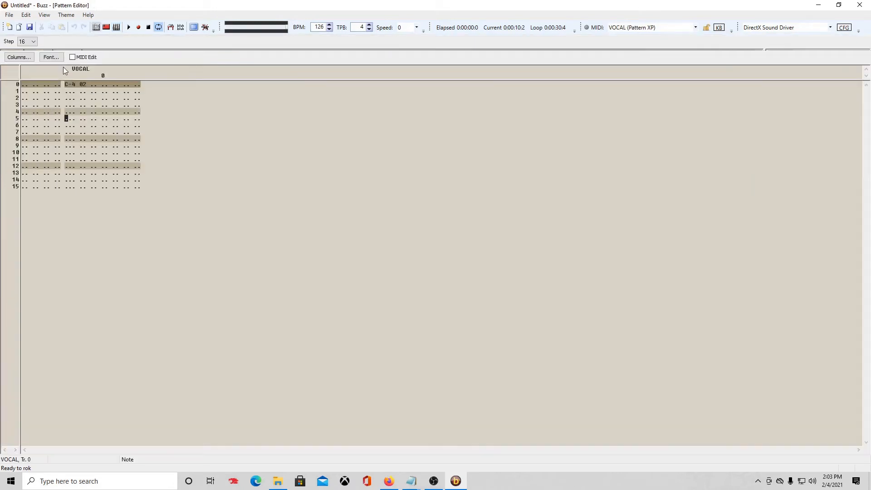
key(Down)
key(Down)
key(Down)
key(Down)
key(Down)
key(Down)
key(Down)
key(Down)
key(Down)
key(Down)
key(Up)
key(Up)
key(Up)
key(Up)
key(Up)
key(Up)
key(Up)
key(Up)
key(Up)
key(Up)
key(Up)
key(Up)
key(Up)
key(Up)
key(Up)
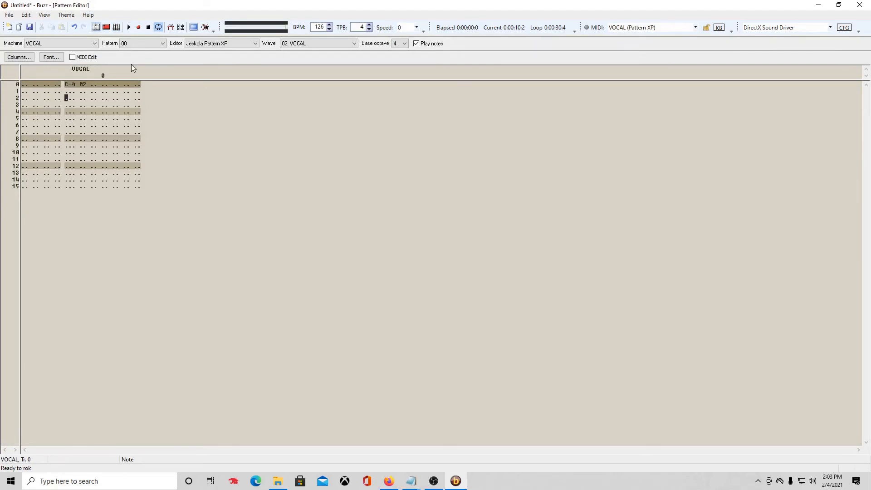
key(Insert)
key(Insert)
key(Insert)
key(Insert)
key(Insert)
key(Insert)
key(Insert)
key(Insert)
key(Insert)
key(Insert)
key(Insert)
key(Insert)
key(Insert)
key(Insert)
key(Insert)
click(117, 27)
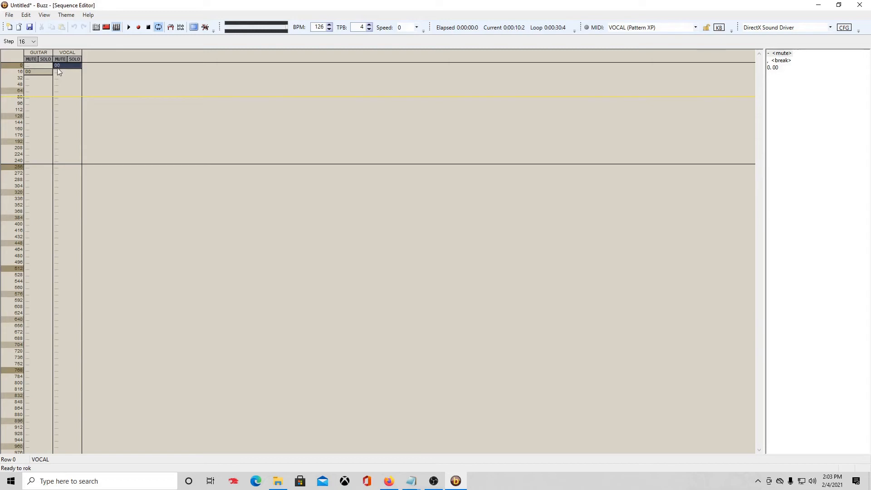
click(21, 66)
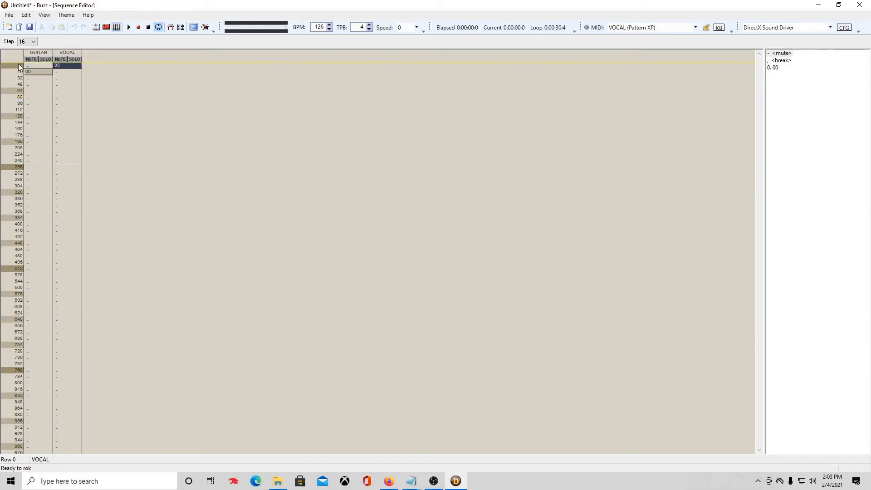
click(129, 28)
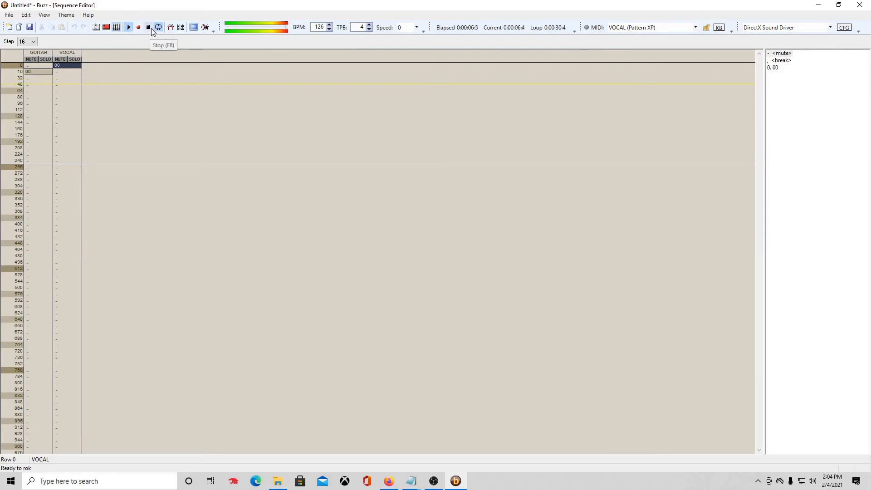
click(149, 28)
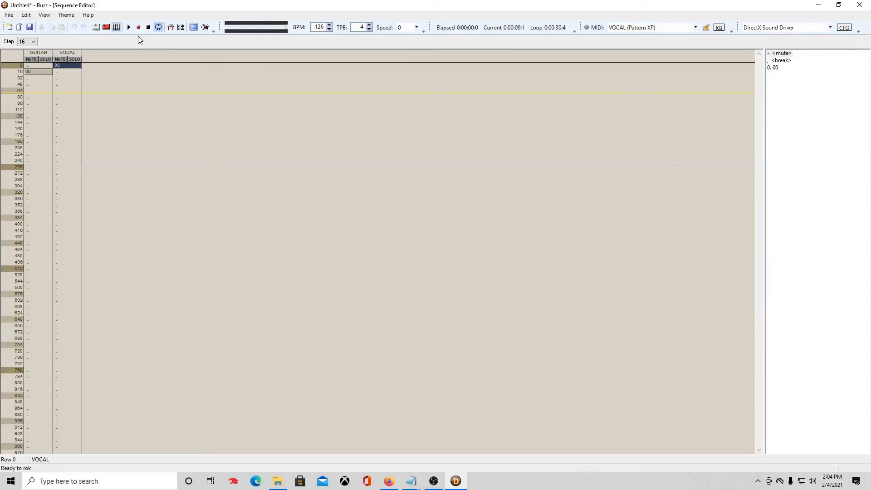
Put GUITAR pattern 00 back at row 0 and clear it from row 16.
click(34, 65)
key(0)
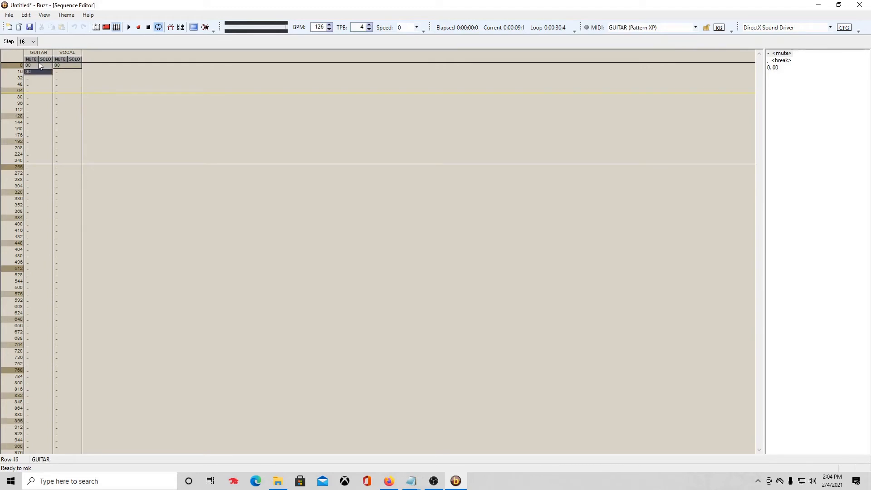
key(period)
Move the VOCAL pattern's C-4 02 note up to row 0 and silence the preview.
double_click(60, 65)
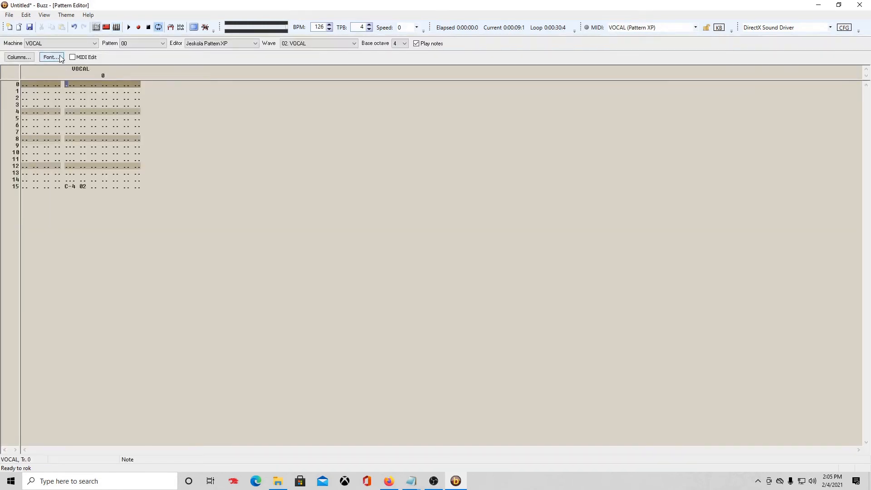
key(Delete)
key(Delete)
key(Delete)
key(Delete)
key(Delete)
key(Delete)
key(Delete)
key(Delete)
key(Delete)
key(Delete)
key(Delete)
key(Delete)
key(Delete)
key(Delete)
key(Delete)
key(Insert)
key(Delete)
key(z)
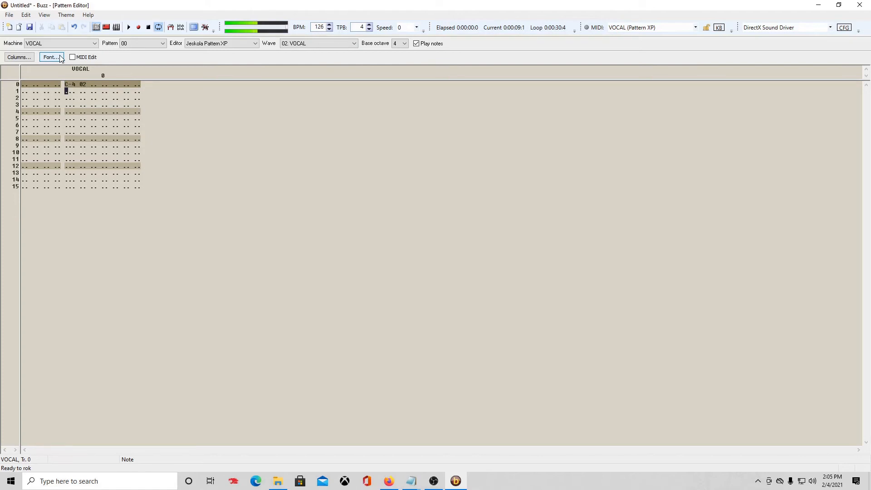
click(148, 27)
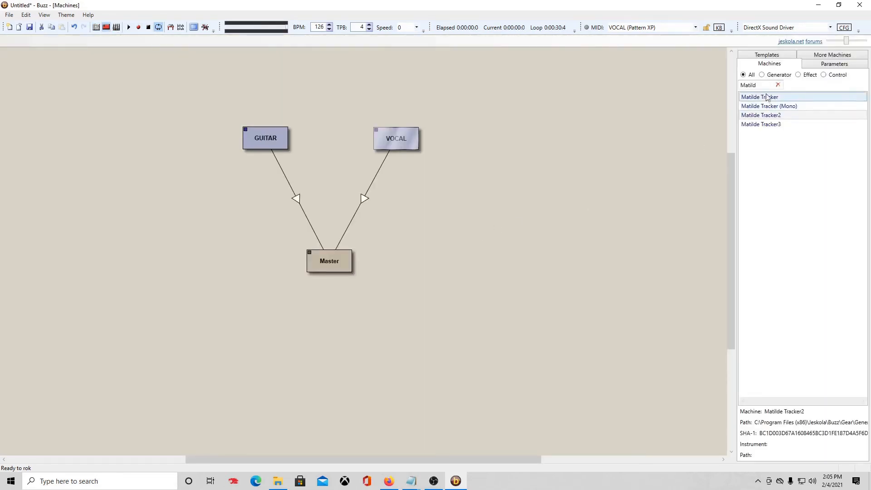
Search 'verb' and place a Sonic Verb machine named SVerb beside VOCAL.
click(779, 85)
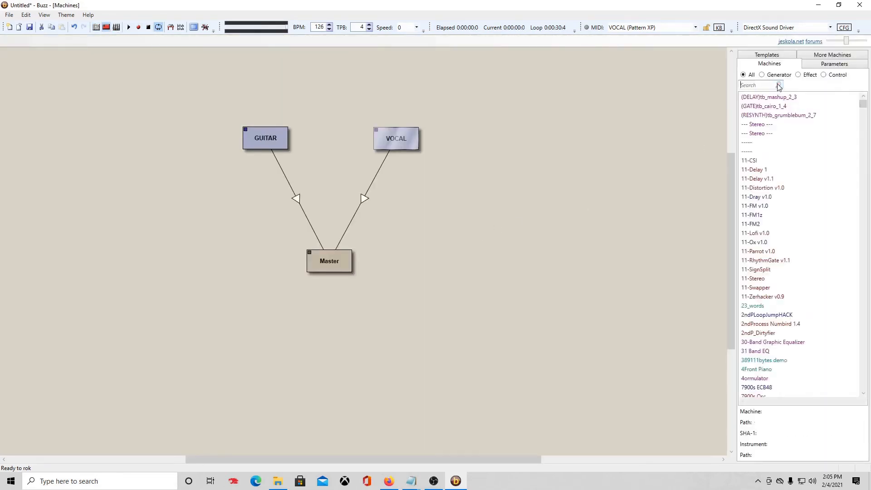
click(751, 85)
text(verb)
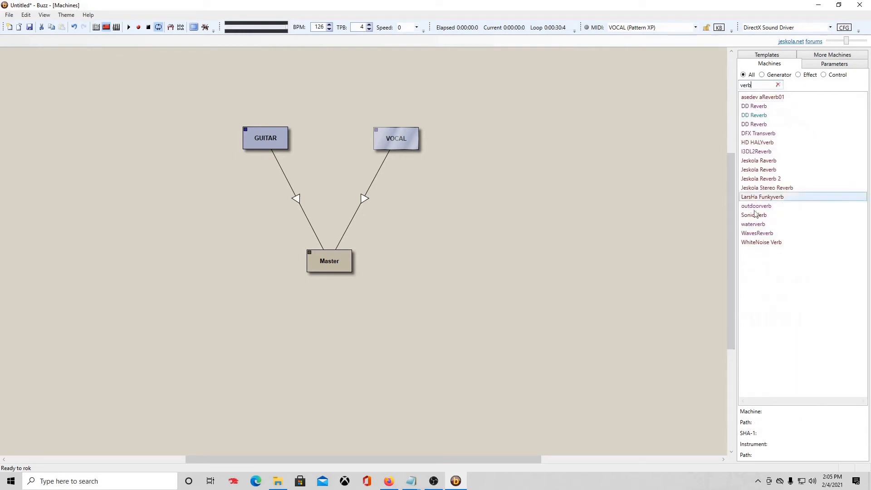
drag(756, 216, 405, 197)
drag(318, 267, 310, 282)
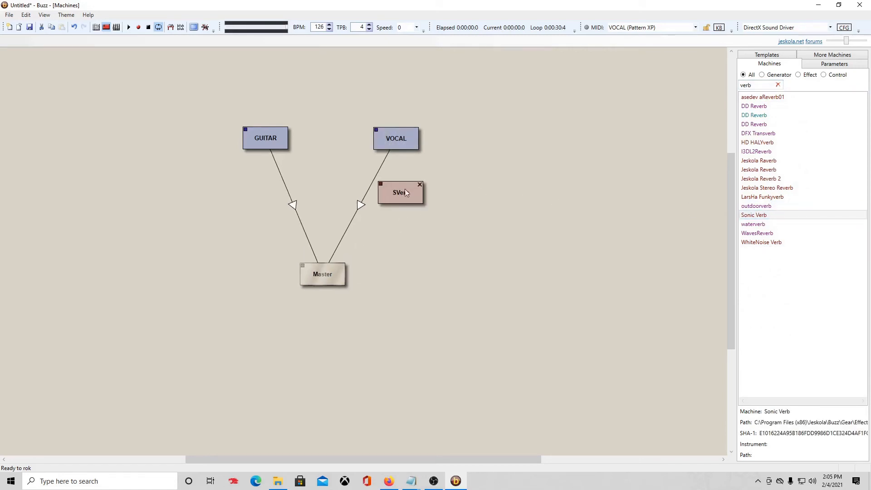
drag(411, 189, 420, 213)
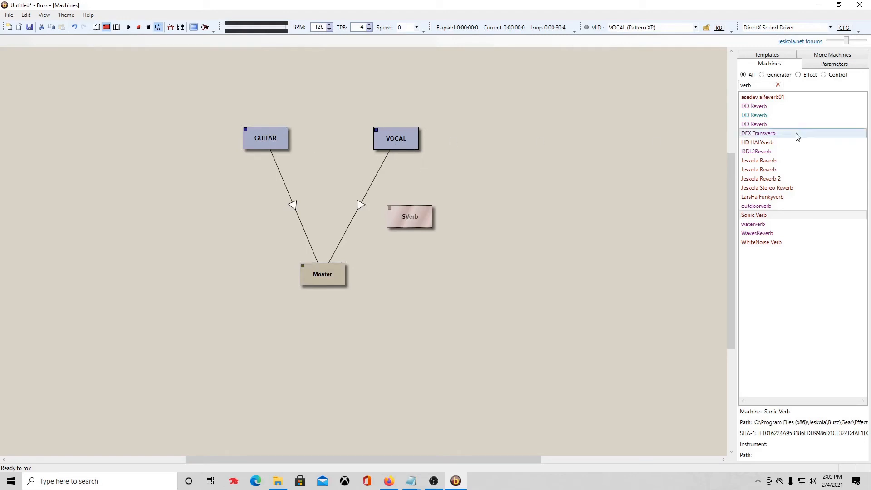
Search 'jed' and drop CyanPhase JedShivaMeter onto the VOCAL-to-Master connection.
click(777, 85)
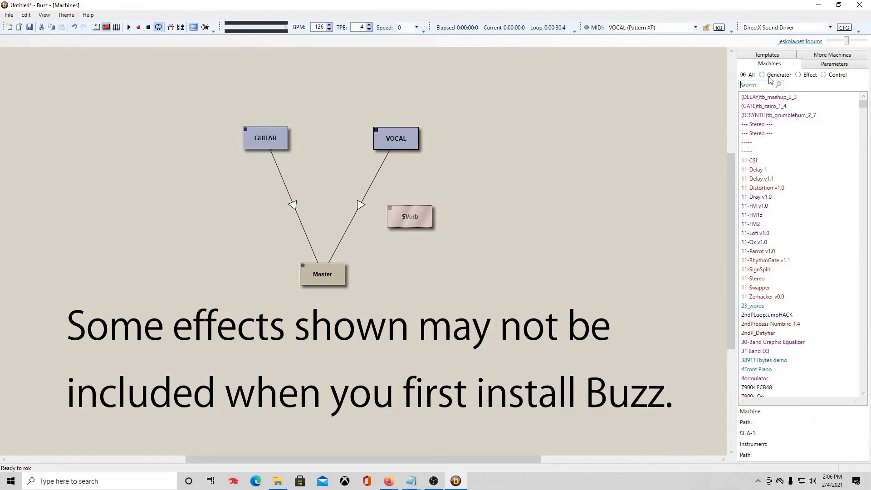
text(jed)
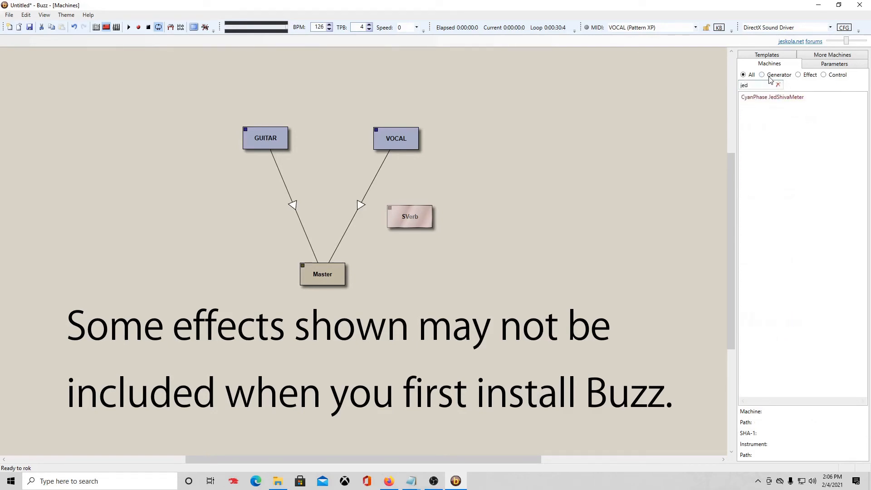
drag(766, 97, 460, 260)
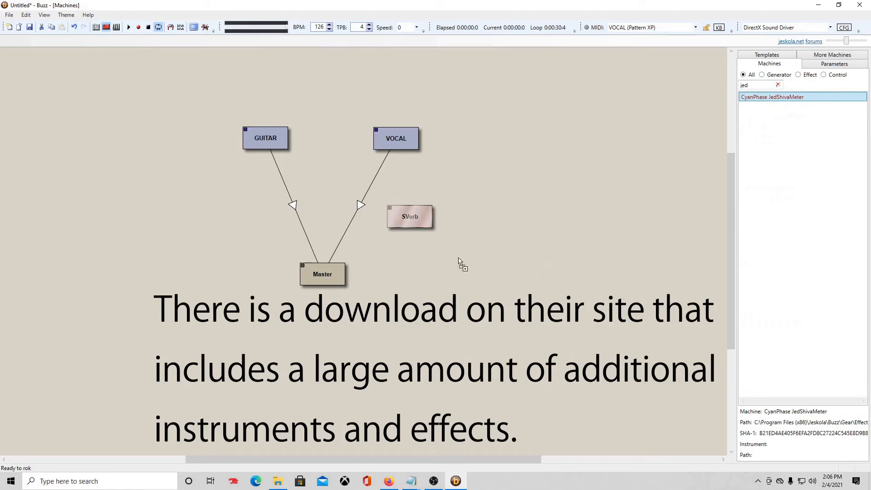
drag(458, 259, 790, 102)
drag(789, 99, 358, 202)
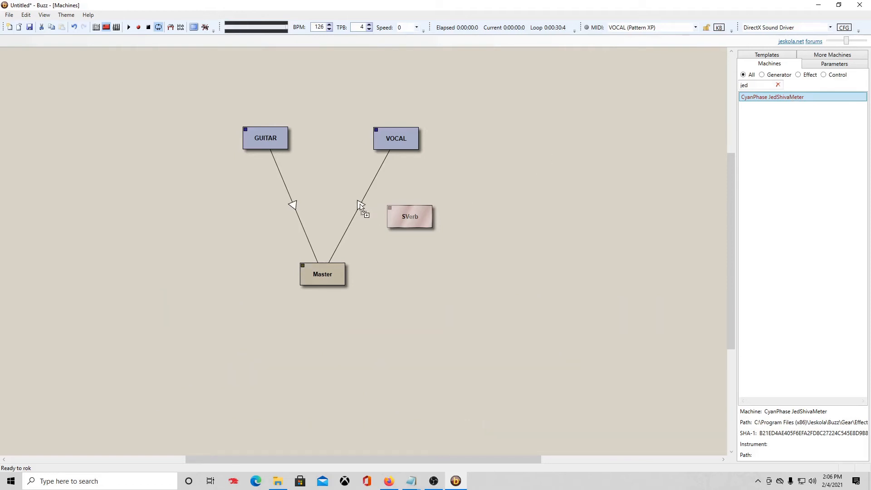
drag(361, 207, 356, 233)
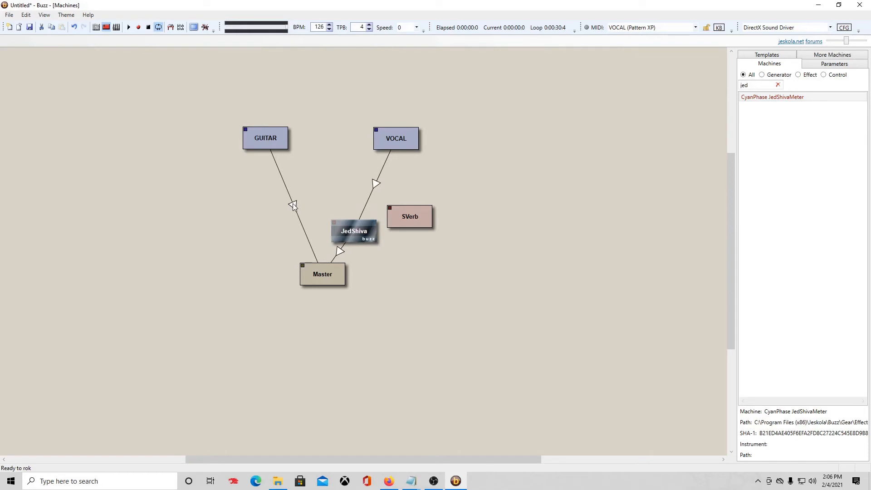
mouse_move(293, 207)
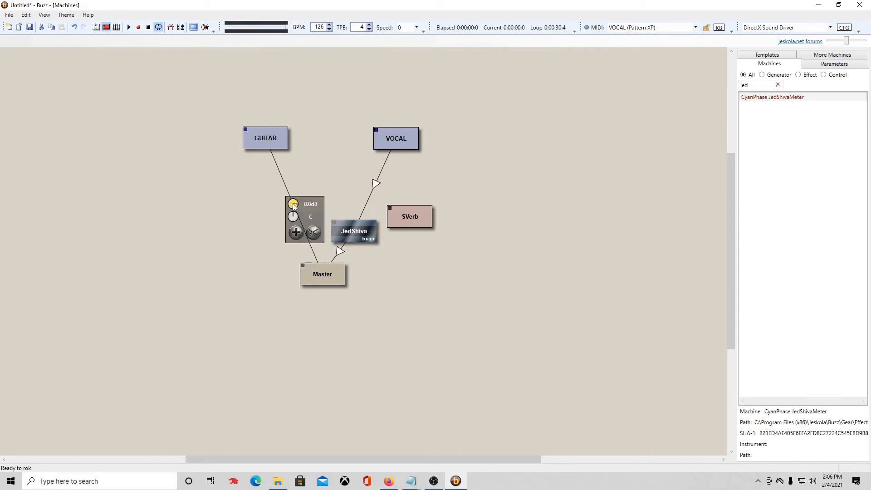
Disconnect GUITAR from Master and wire it into JedShiva instead.
click(314, 233)
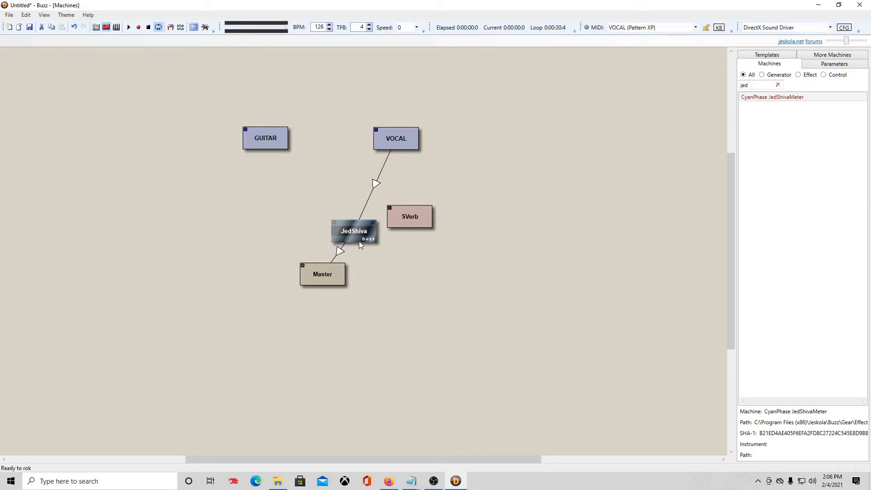
click(271, 138)
drag(331, 216, 329, 182)
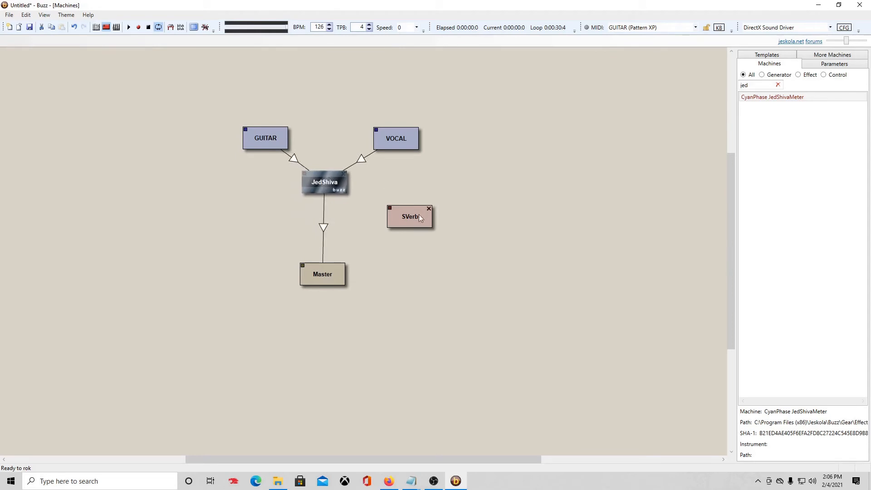
Splice SVerb between JedShiva and Master and open its parameter window.
drag(413, 217, 342, 226)
drag(358, 224, 325, 227)
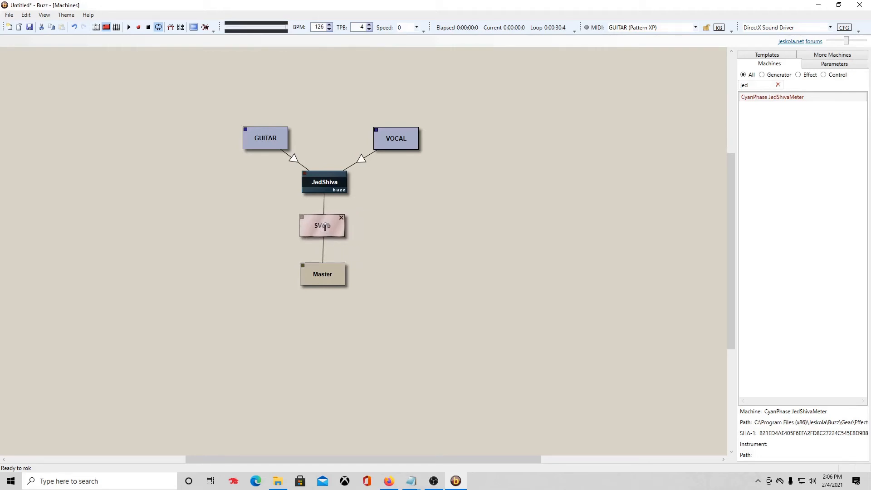
drag(325, 227, 325, 227)
double_click(326, 225)
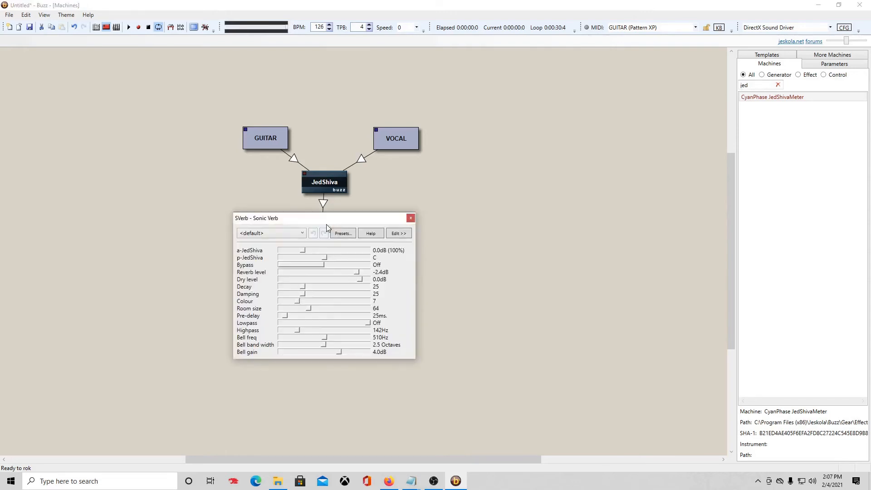
drag(332, 219, 514, 139)
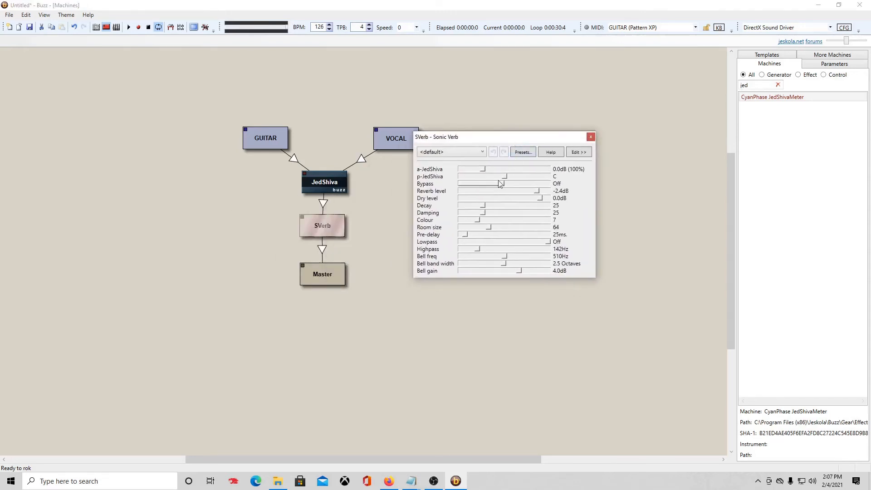
Set SVerb to -16.7dB level, decay 44, damping 8, colour 17, room 22, highpass 917Hz.
drag(540, 190, 519, 192)
drag(483, 206, 498, 206)
mouse_move(484, 215)
mouse_down()
mouse_move(468, 214)
mouse_move(496, 221)
mouse_up()
drag(472, 228, 512, 253)
click(591, 137)
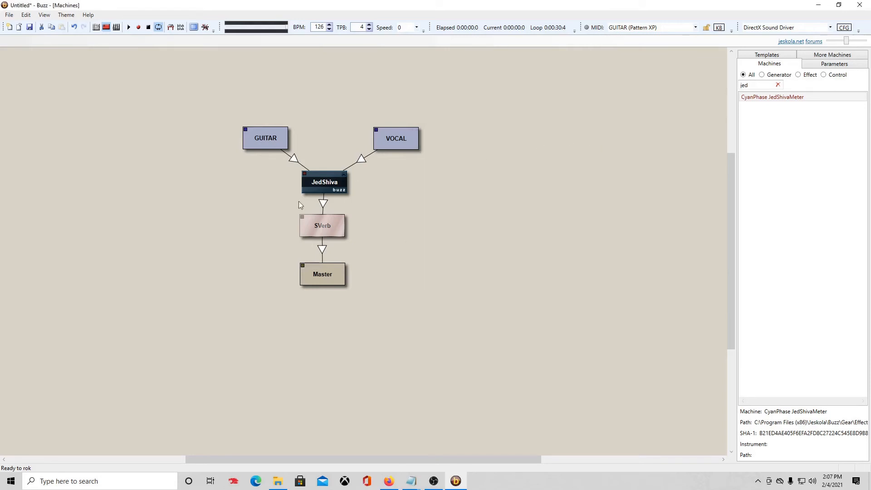
Open JedShiva's meter window below the routing and play the song, then stop.
double_click(333, 183)
drag(278, 101, 467, 334)
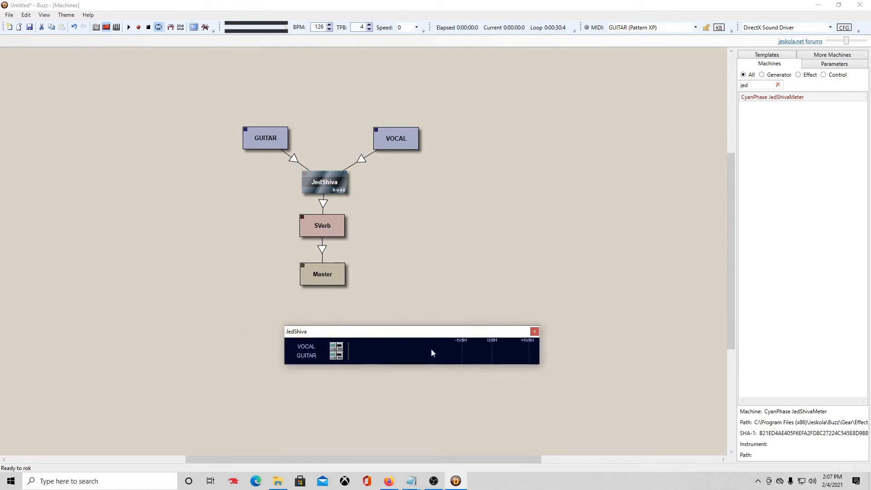
click(130, 28)
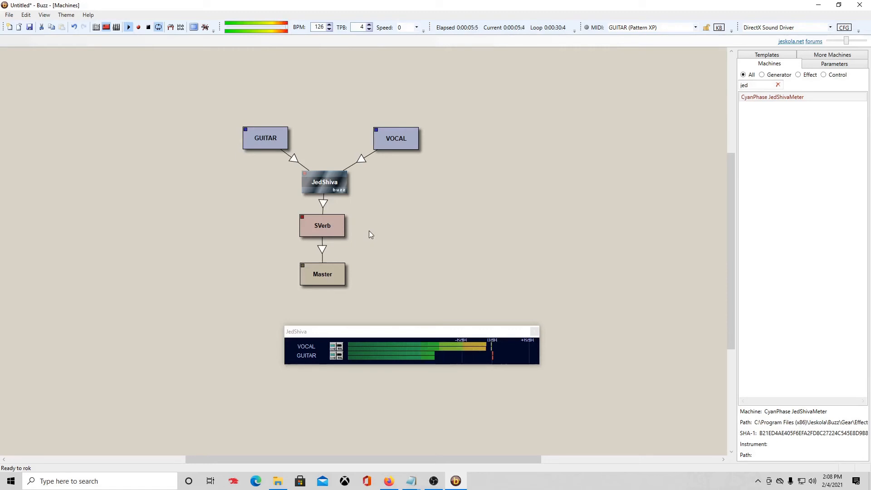
click(148, 27)
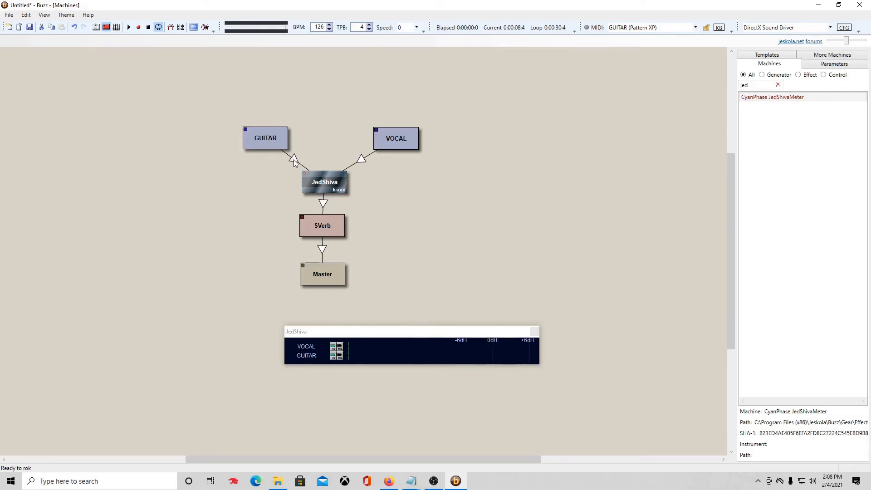
Lower the GUITAR feed into JedShiva to -4 dB and VOCAL to -3 dB, then play the song.
mouse_move(293, 161)
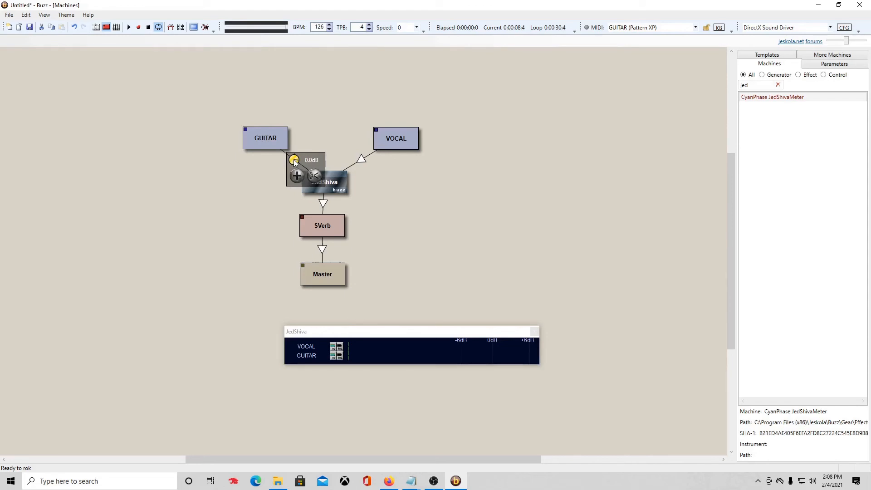
scroll(294, 163, down, 1)
scroll(294, 162, up, 1)
scroll(294, 162, down, 2)
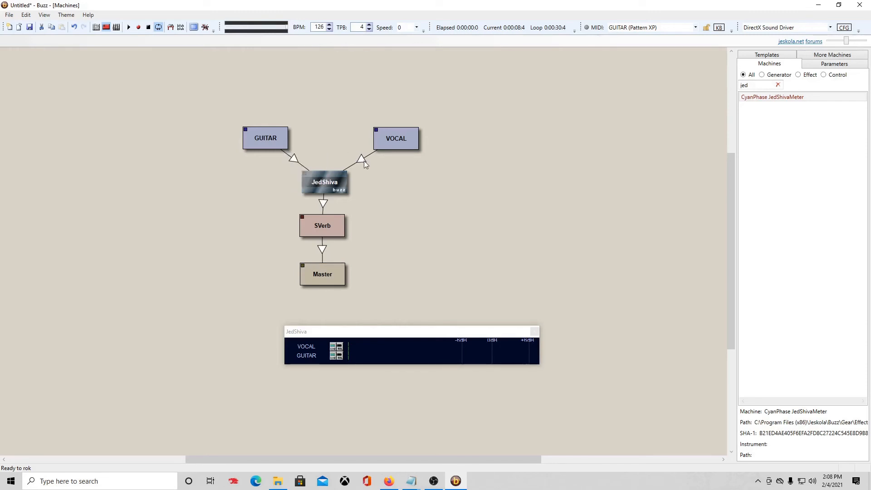
mouse_move(364, 162)
scroll(366, 162, down, 2)
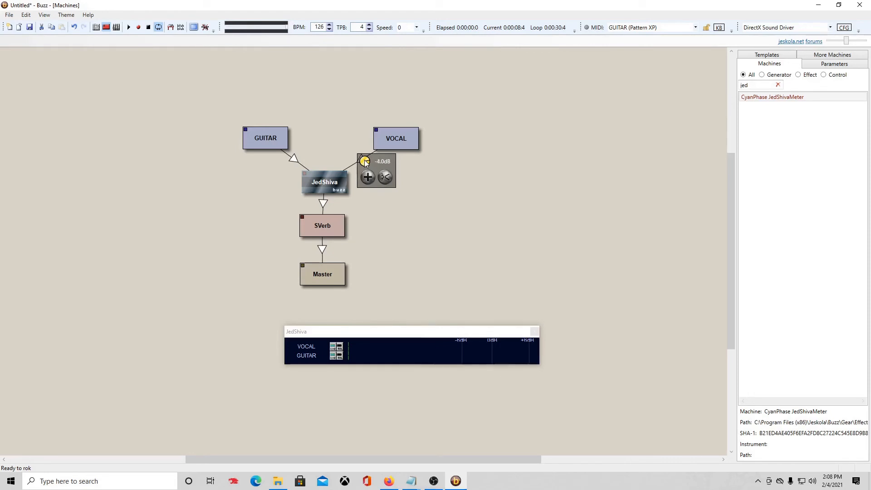
click(130, 27)
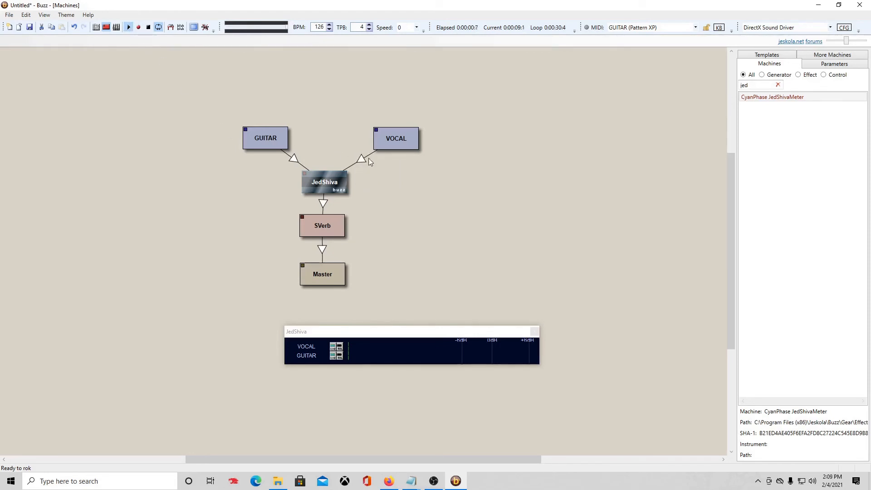
Stop playback, then replay the song sequence from the start to hear the new balance.
click(148, 29)
click(117, 27)
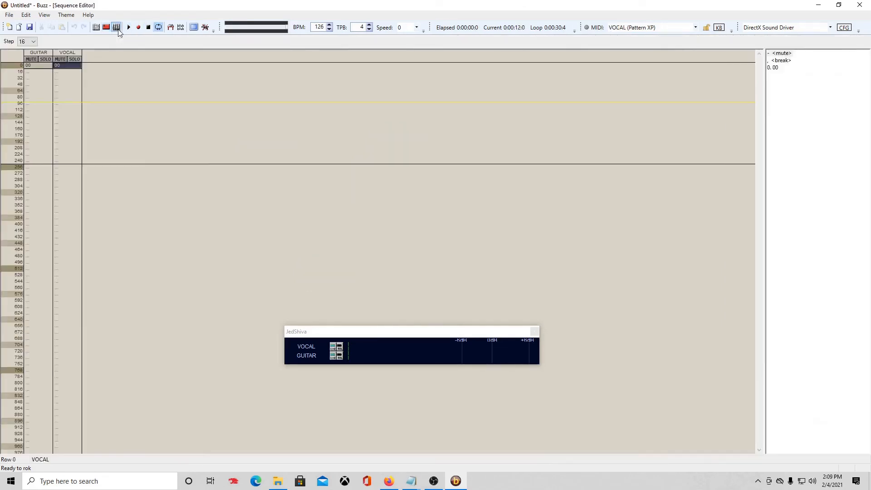
click(11, 68)
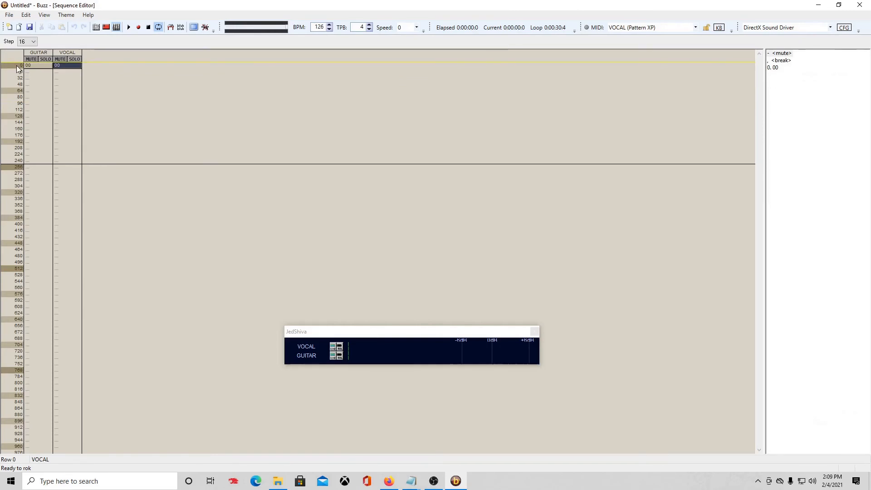
click(129, 27)
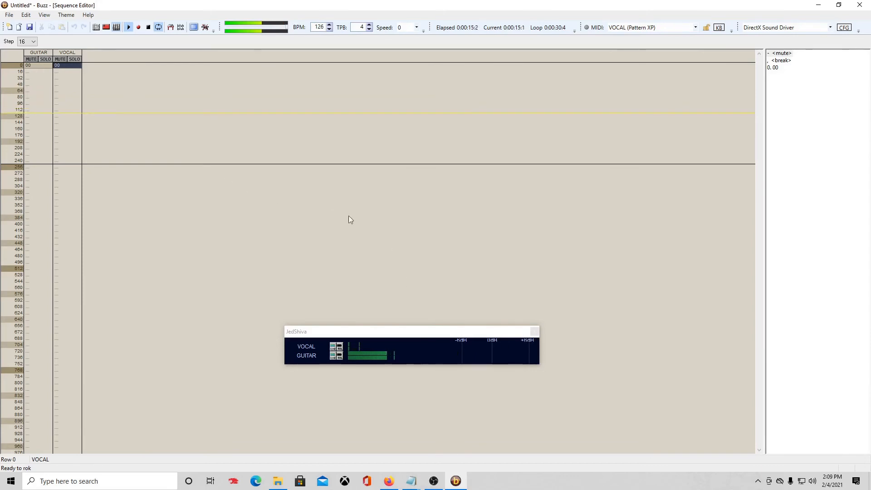
click(148, 27)
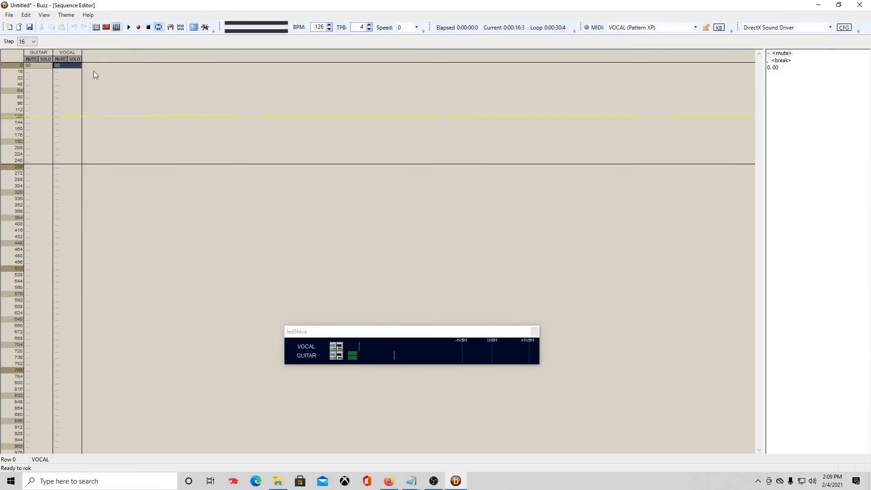
Set the song loop end at GUITAR row 128, then return the play position to row 0.
click(33, 117)
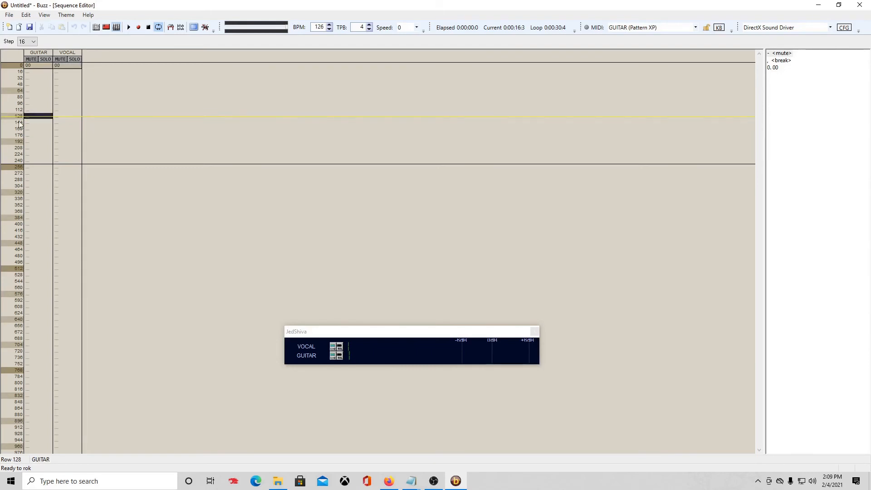
click(20, 118)
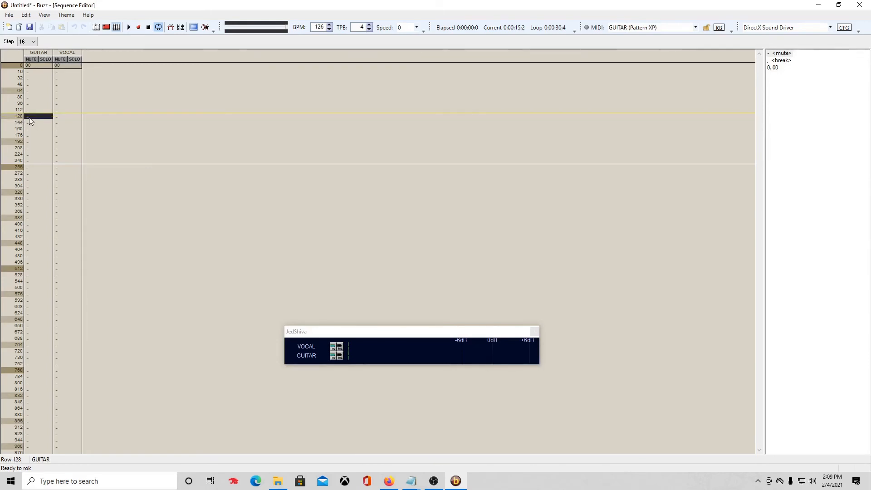
key(ctrl+e)
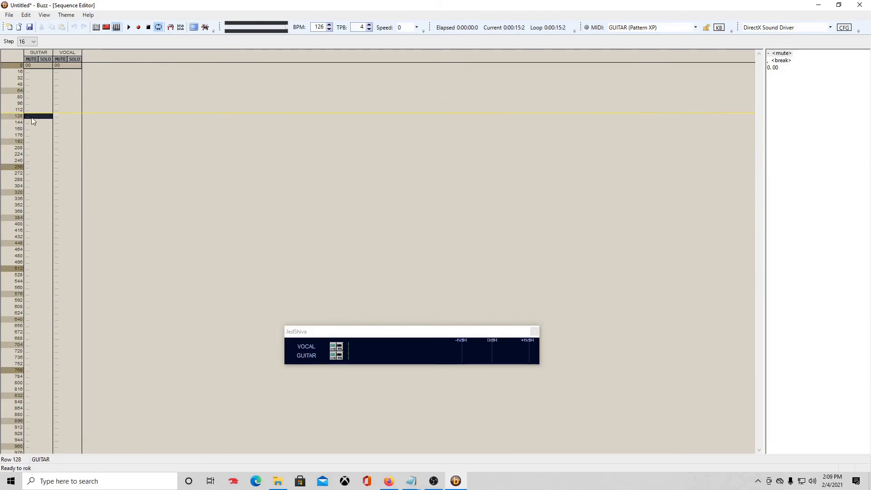
click(68, 90)
click(6, 92)
click(17, 67)
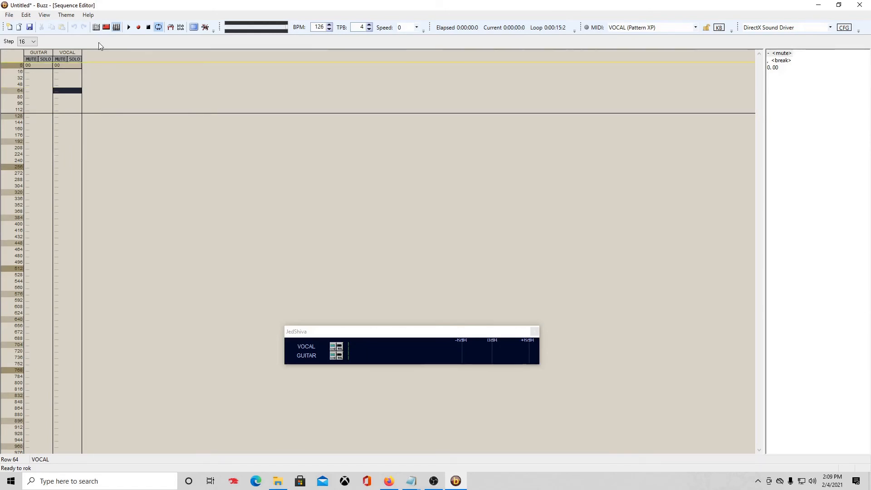
Open the Hard Disk Recorder, set its output format to int32, and open Save As.
click(45, 18)
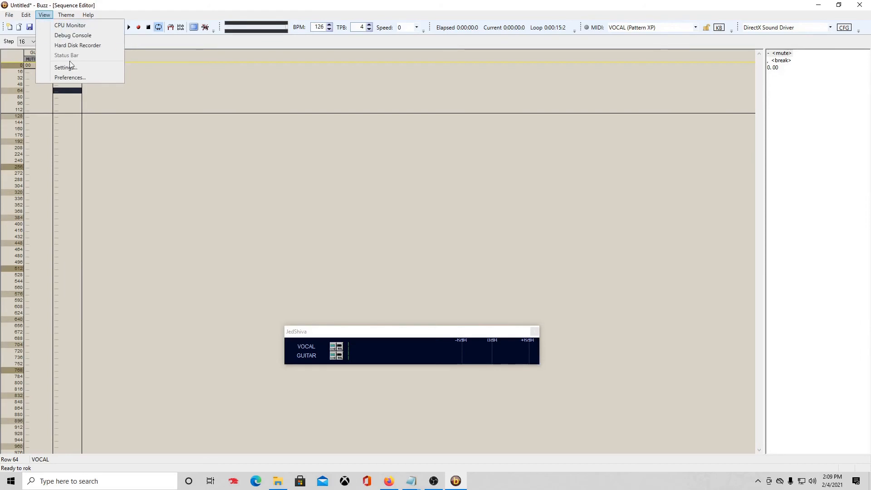
click(92, 45)
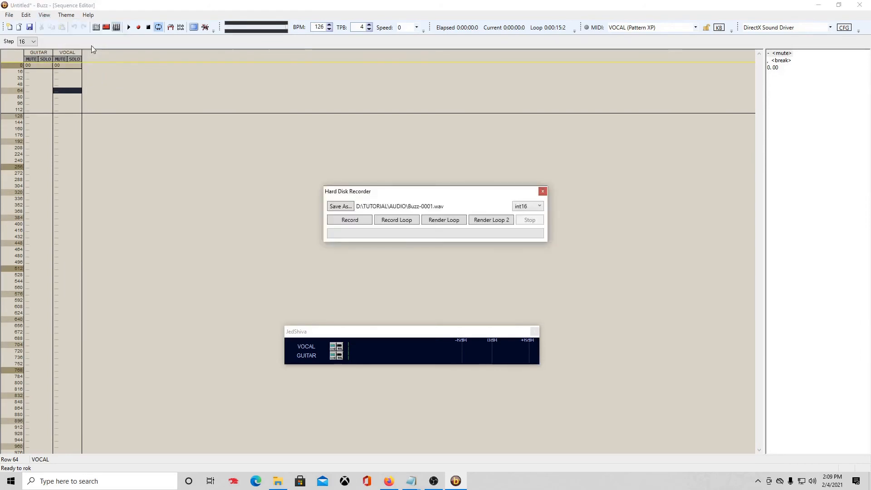
click(526, 206)
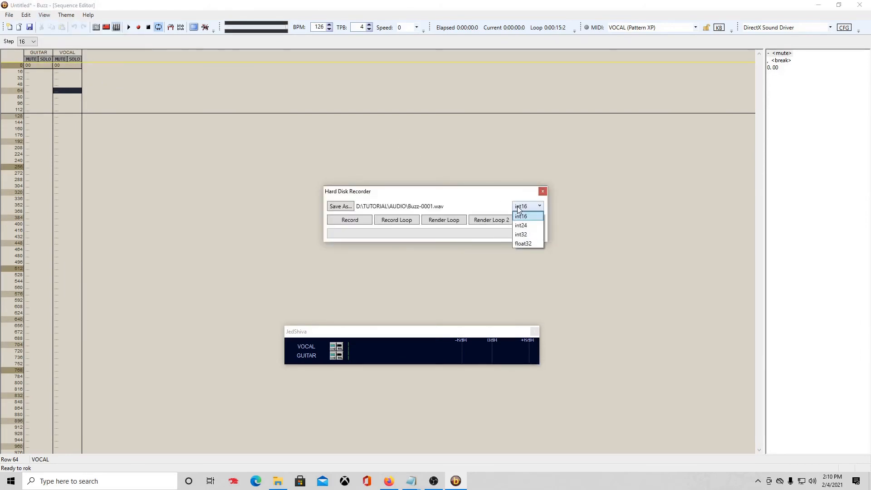
click(529, 235)
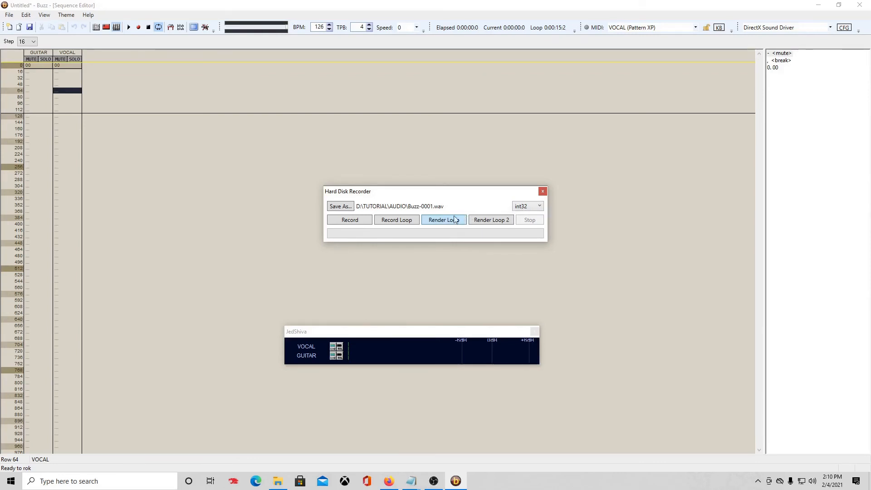
click(333, 207)
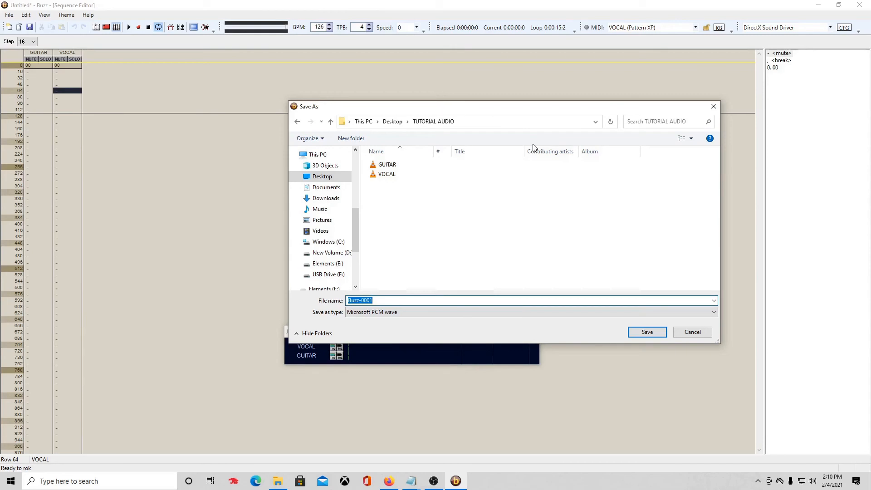
Name the render file MIXDOWN in the TUTORIAL AUDIO folder and confirm.
text(MX)
key(BackSpace)
text(IXDOWN)
key(Return)
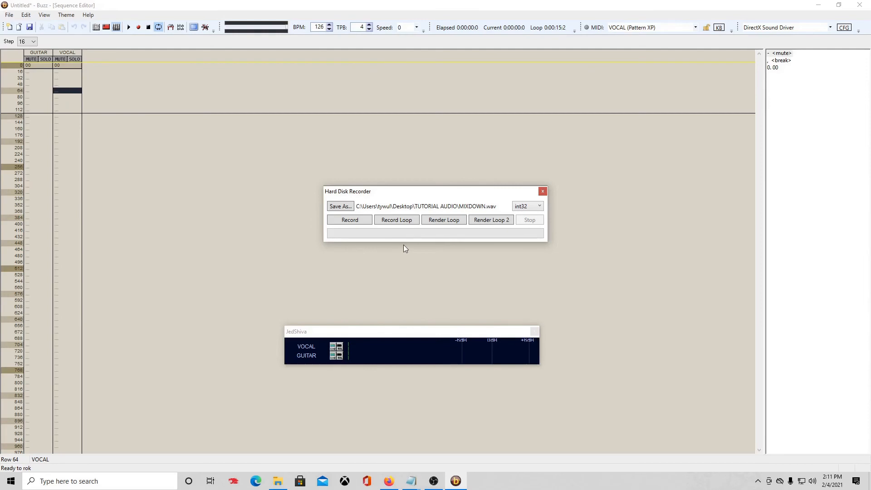
Record the loop to MIXDOWN.wav, then close the Hard Disk Recorder and JedShiva windows.
click(403, 221)
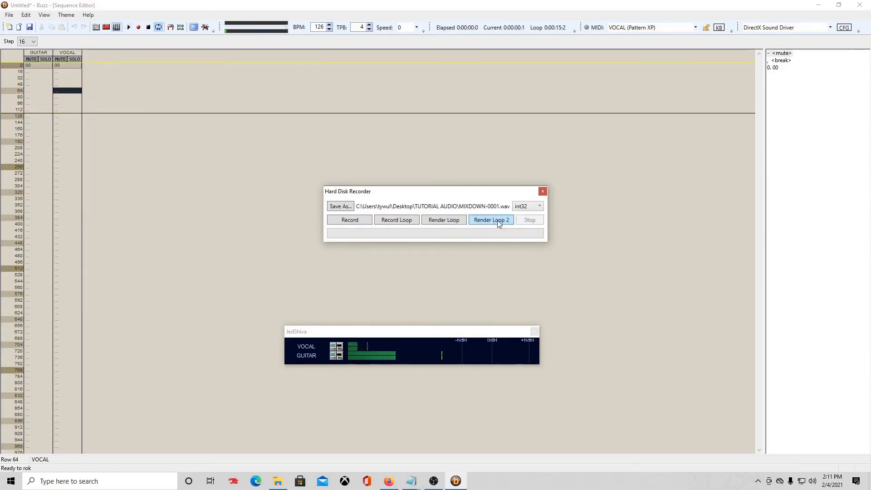
click(543, 191)
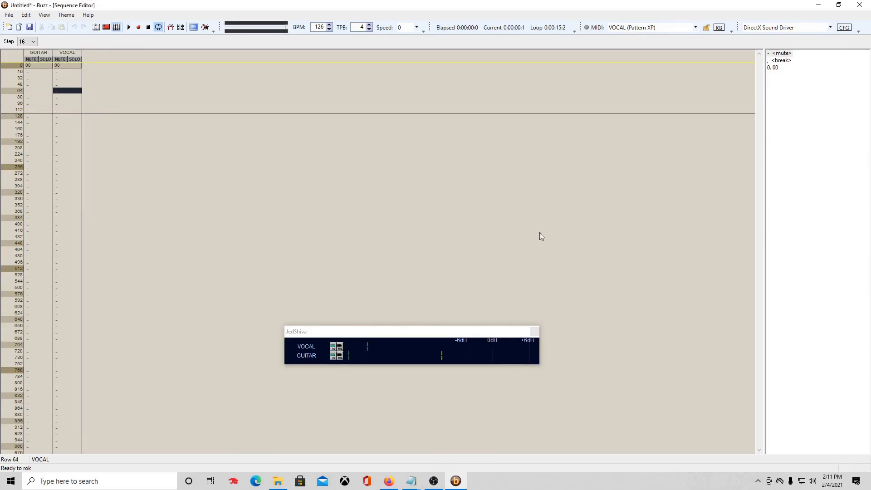
click(535, 332)
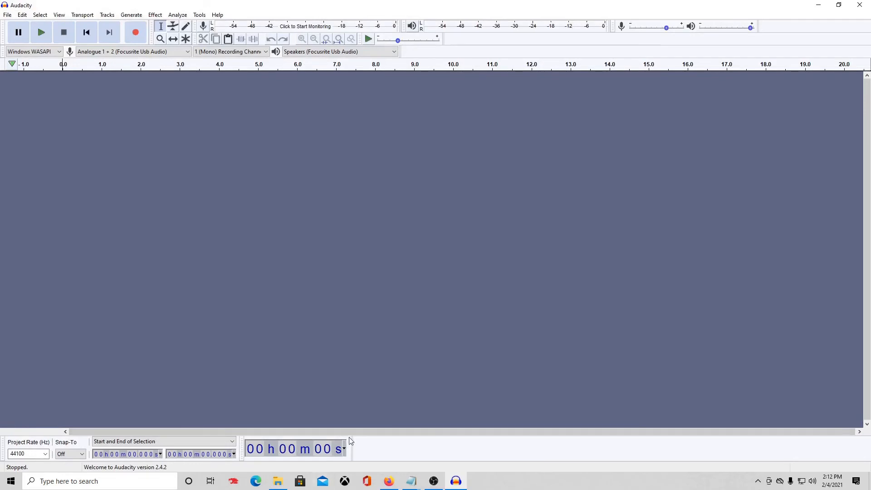
Import MIXDOWN.wav from the TUTORIAL AUDIO folder into Audacity by dragging it in.
click(279, 480)
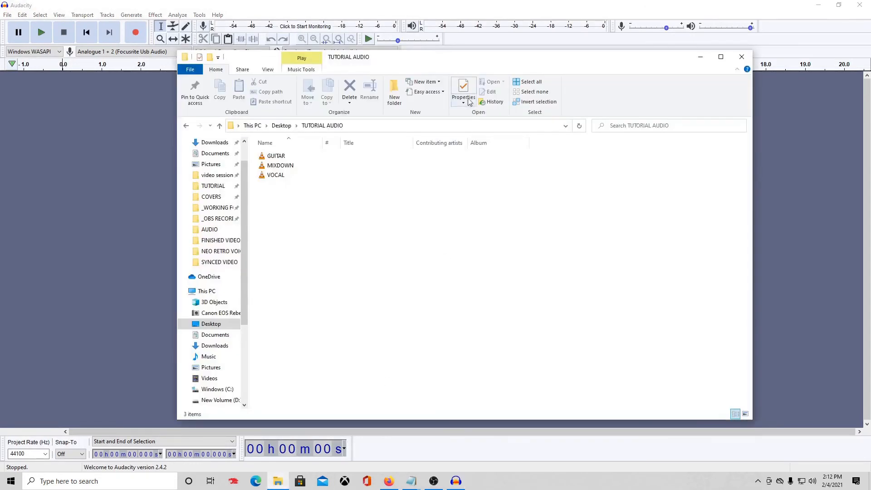
drag(453, 58, 604, 93)
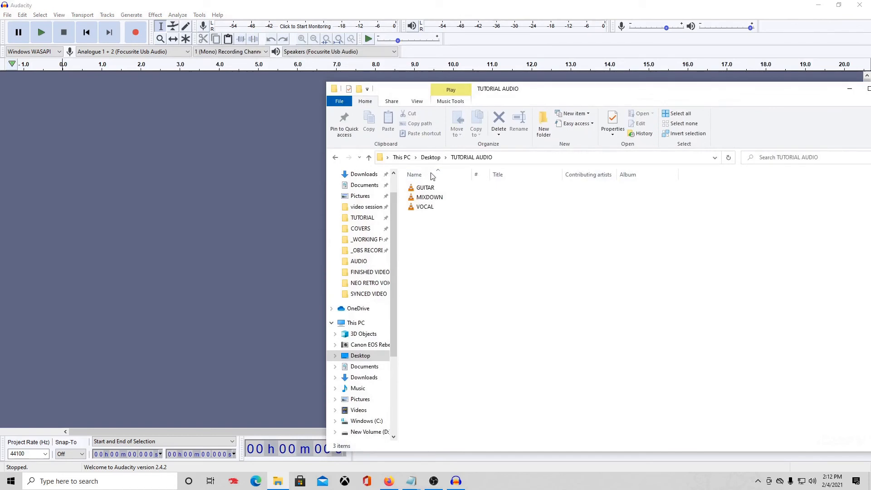
drag(430, 197, 213, 184)
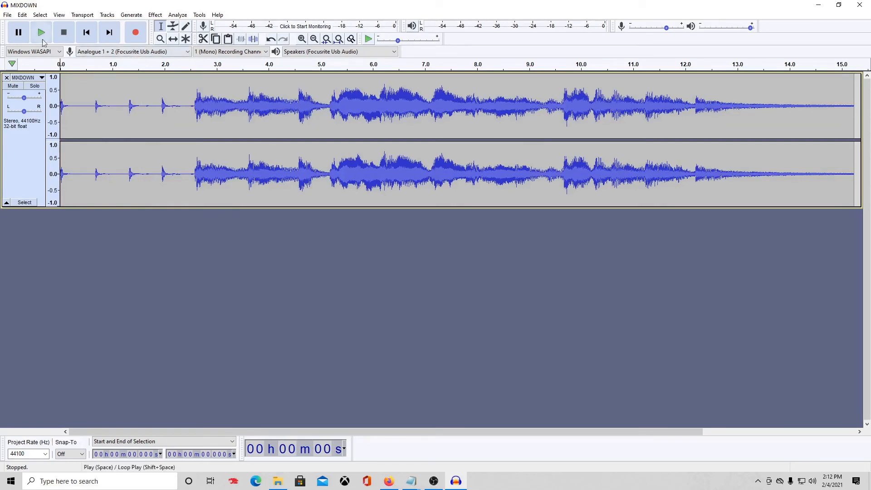
Play part of the MIXDOWN track, stop it, and select the whole clip.
click(41, 33)
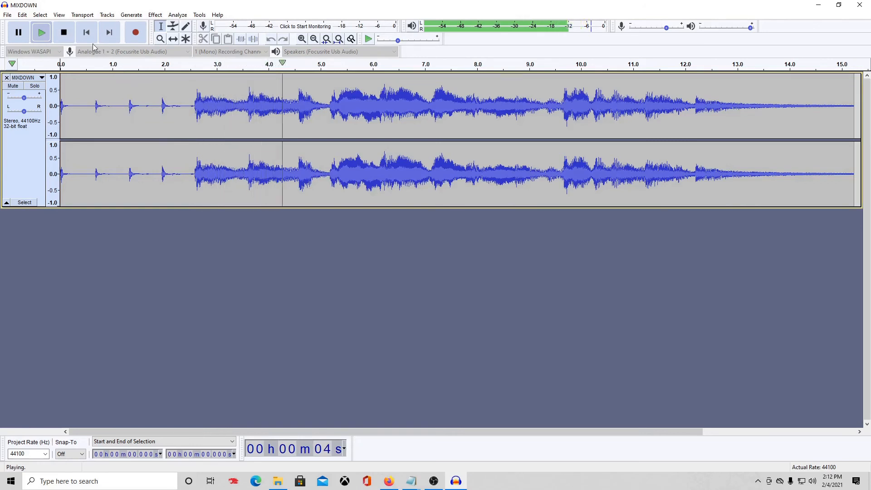
click(71, 37)
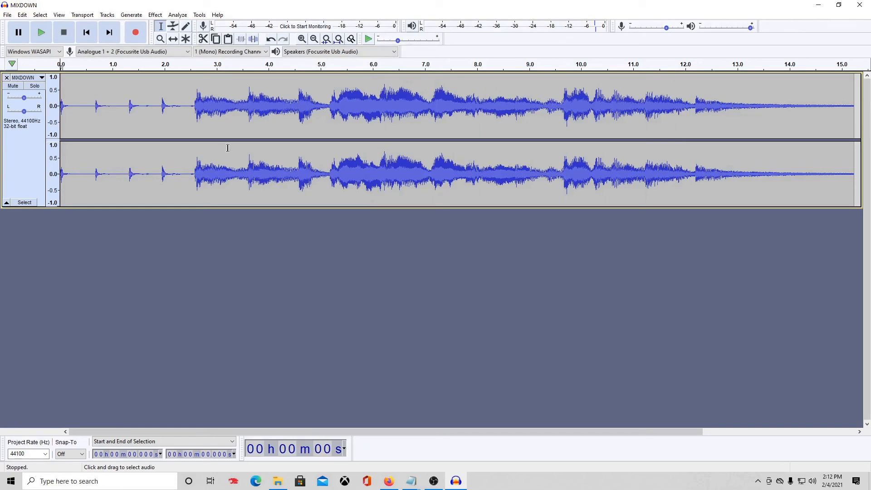
double_click(261, 111)
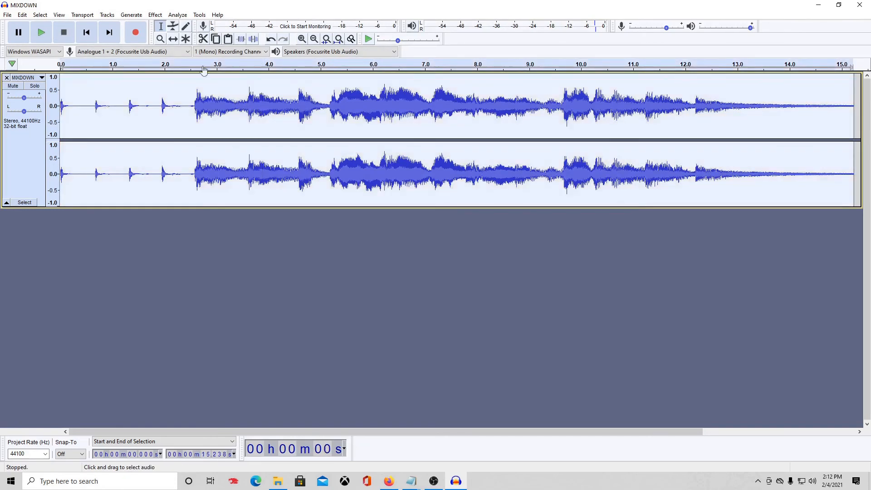
Amplify the selected MIXDOWN clip to a new peak amplitude of 0.0 dB.
click(155, 15)
click(209, 42)
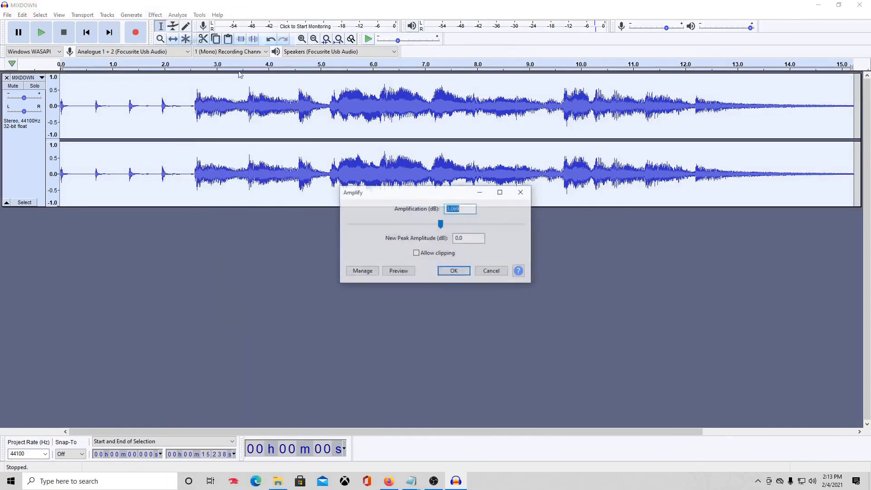
click(456, 273)
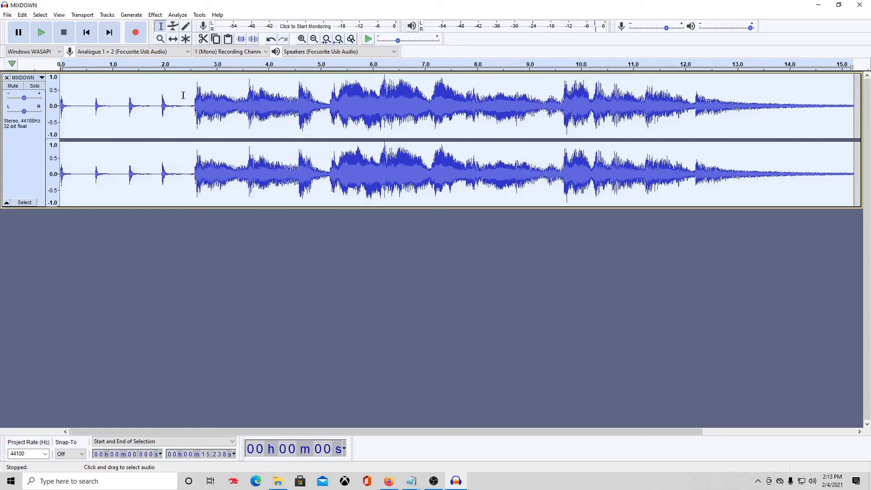
click(155, 15)
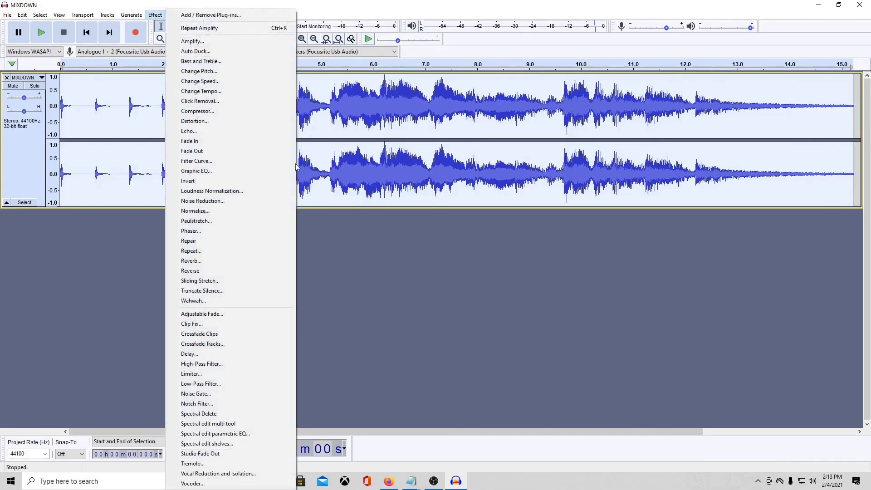
Apply the Limiter at -1.50 dB to the MIXDOWN clip and play the result.
click(202, 374)
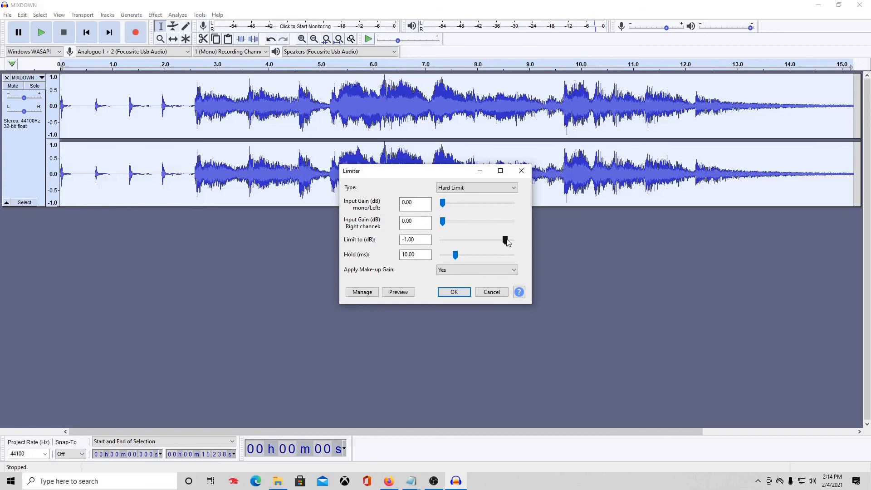
drag(507, 242, 504, 243)
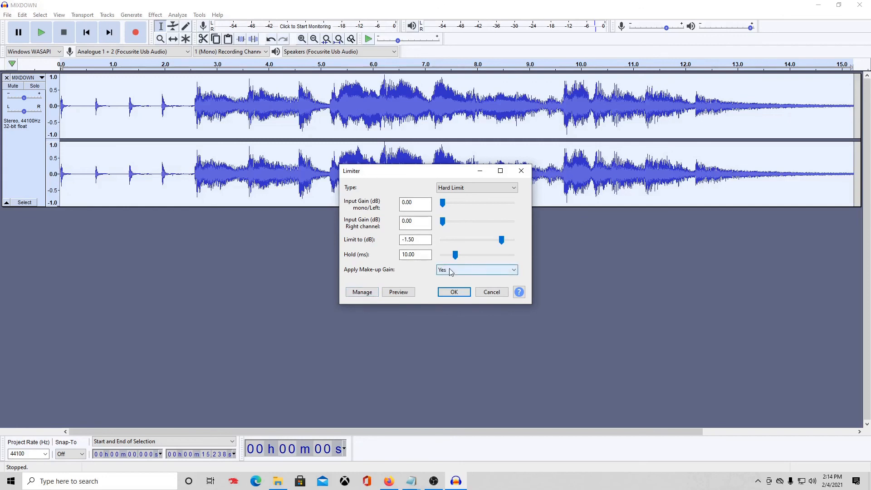
click(454, 292)
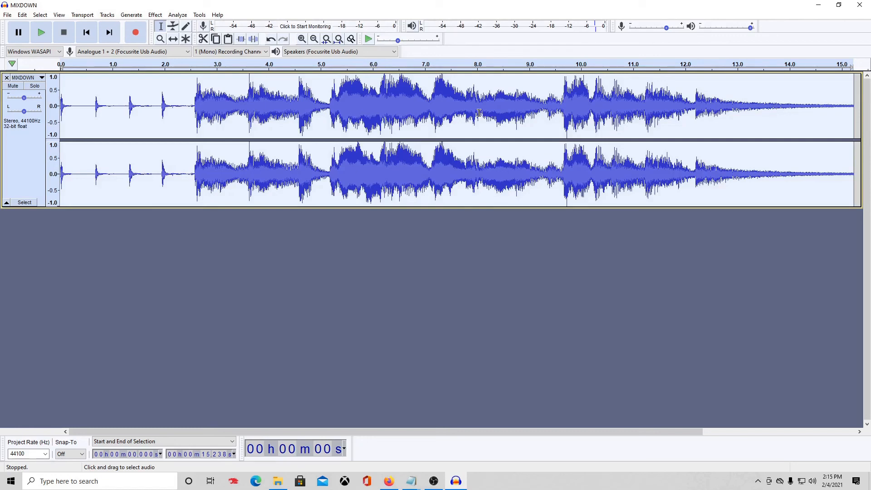
key(space)
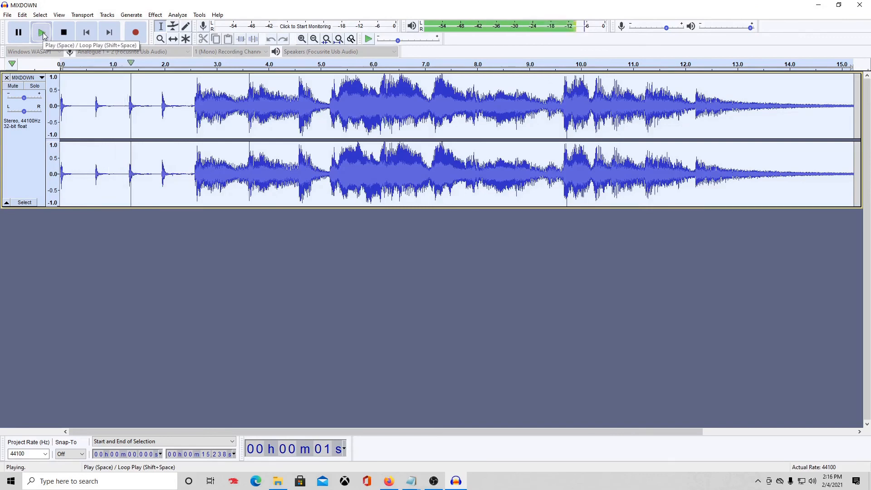